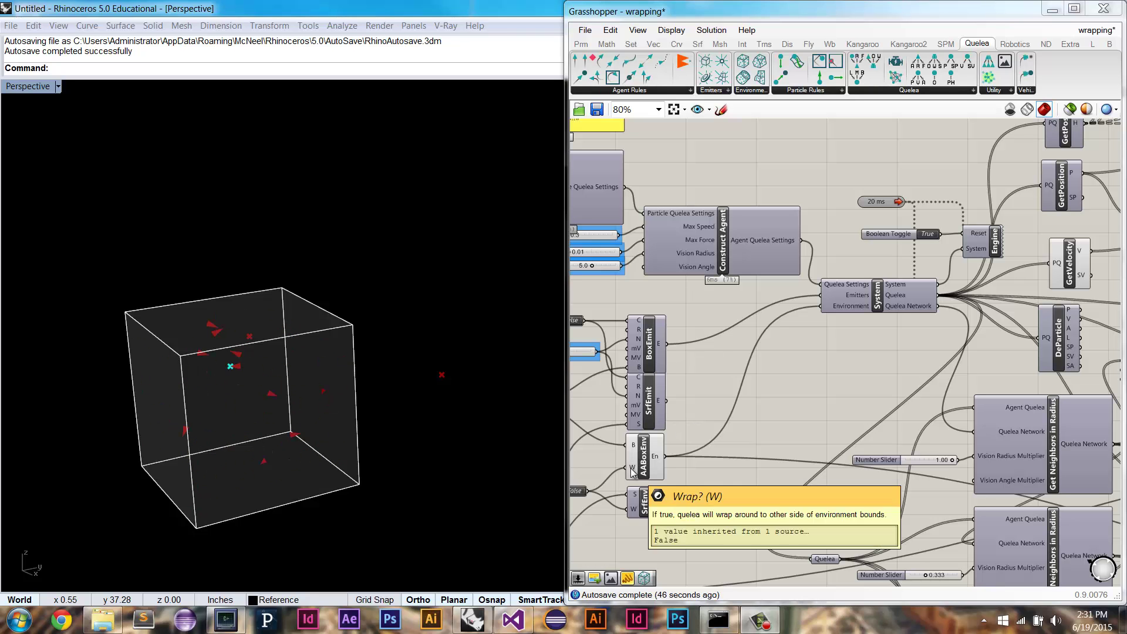
- Place a spare AABoxEnv component beside the existing one to inspect its default Wrap value, and delete it
{"action": "right_click_drag", "start_coordinate": [607, 515], "coordinate": [667, 454]}
{"action": "scroll", "coordinate": [666, 453], "scroll_direction": "up", "scroll_amount": 2}
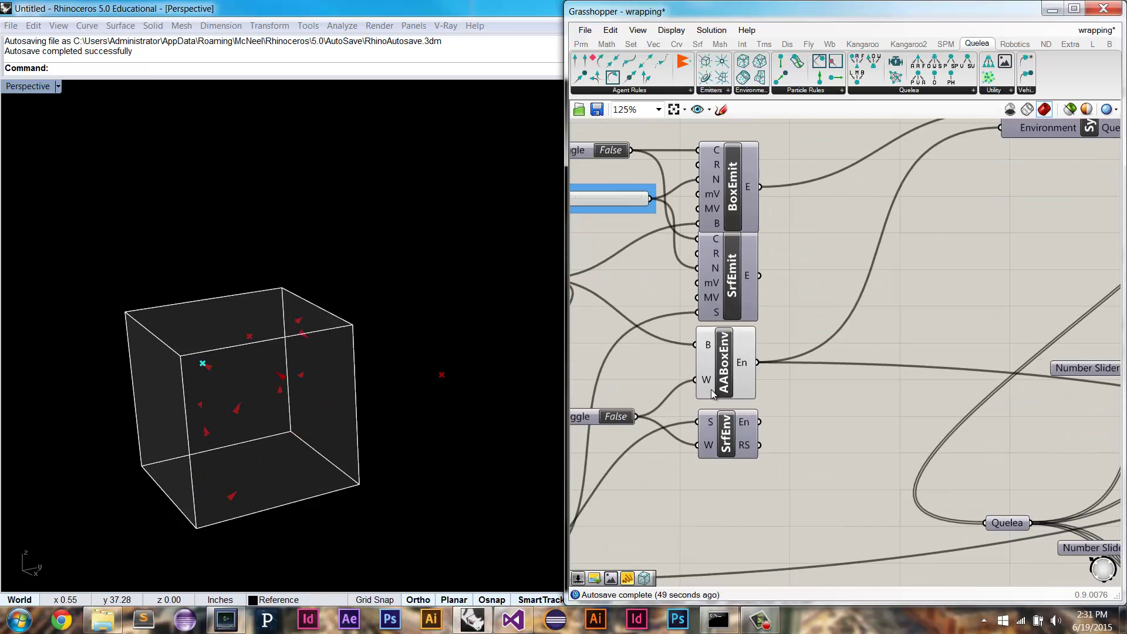
{"action": "right_click_drag", "start_coordinate": [816, 373], "coordinate": [950, 350]}
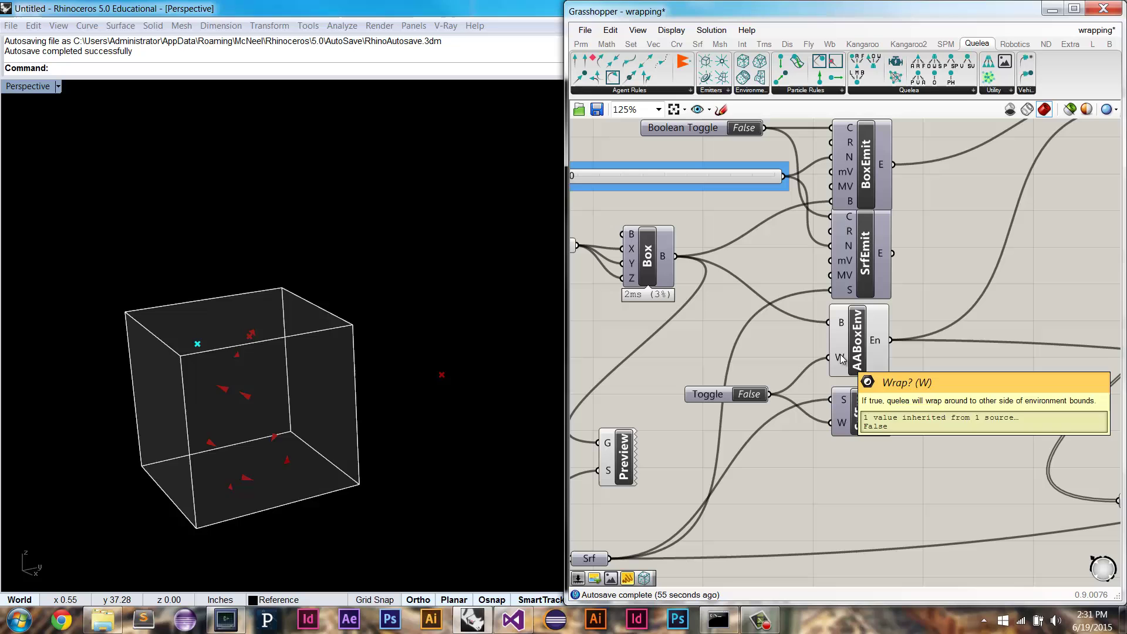
{"action": "left_click_drag", "start_coordinate": [743, 65], "coordinate": [946, 329]}
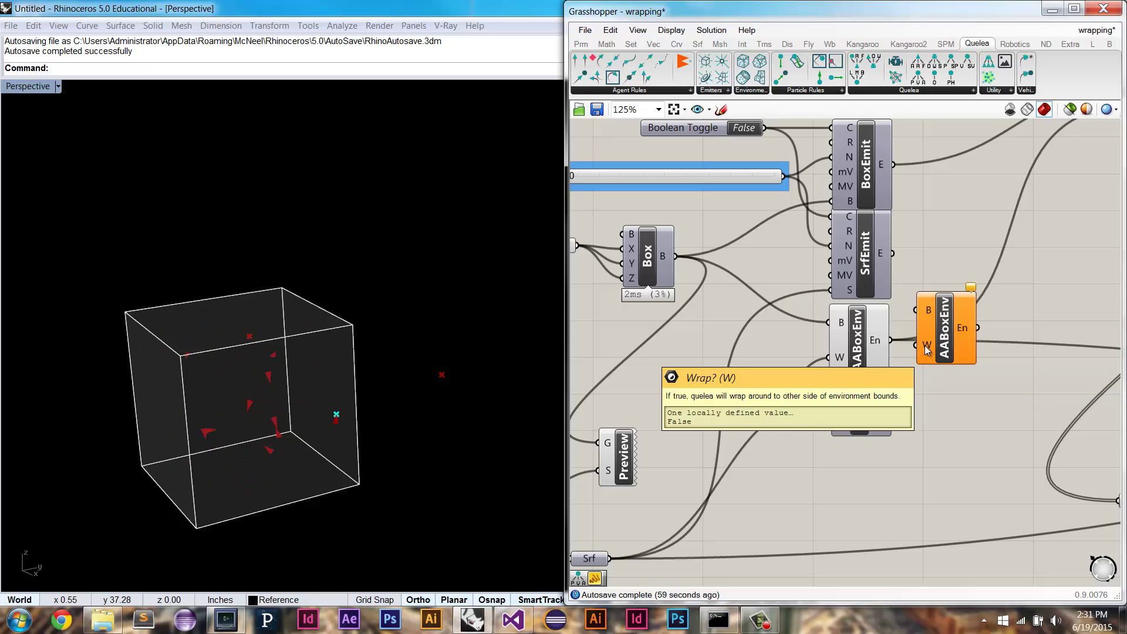
{"action": "left_click", "coordinate": [932, 333]}
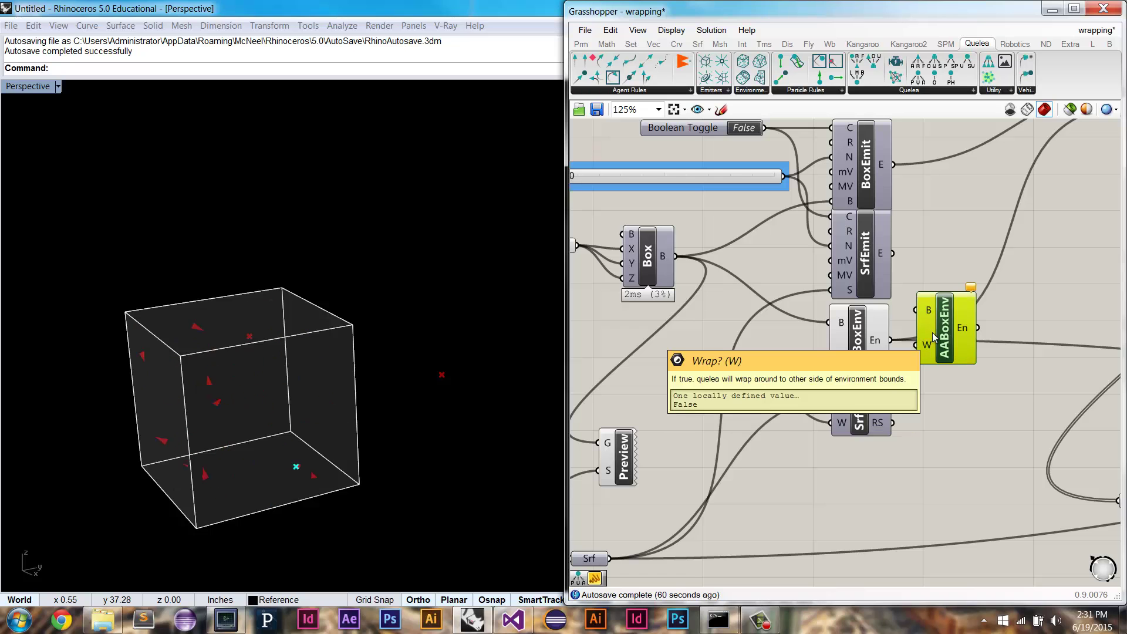
{"action": "key", "text": "Delete"}
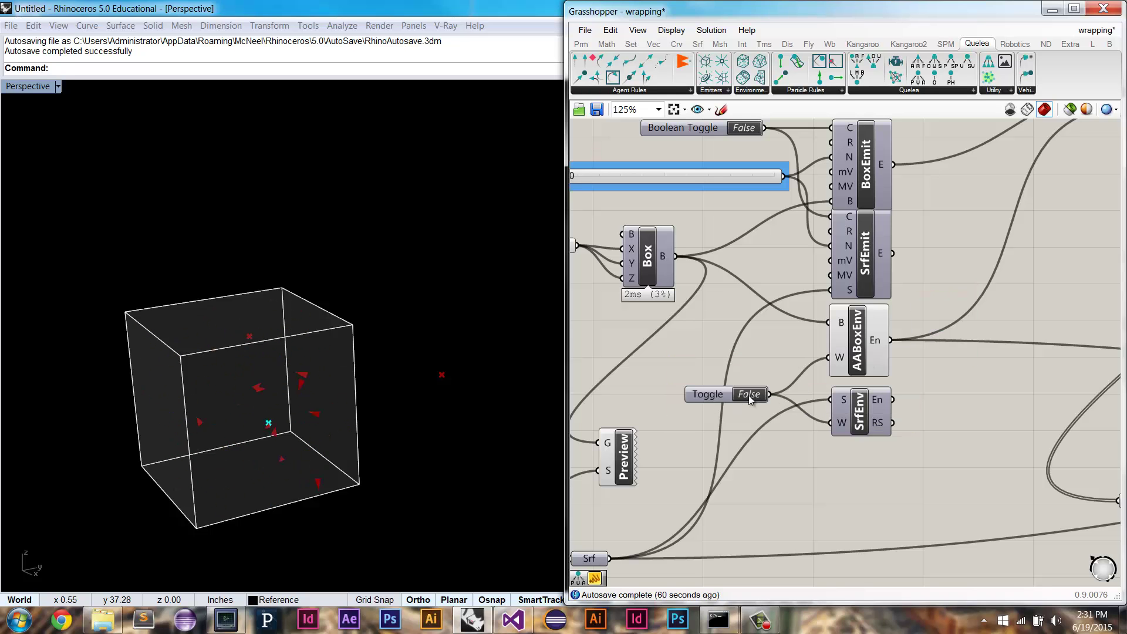
- Set the Boolean Toggle on the Engine's Reset input to False to run the simulation
{"action": "right_click_drag", "start_coordinate": [911, 293], "coordinate": [793, 370]}
{"action": "right_click_drag", "start_coordinate": [946, 279], "coordinate": [747, 395]}
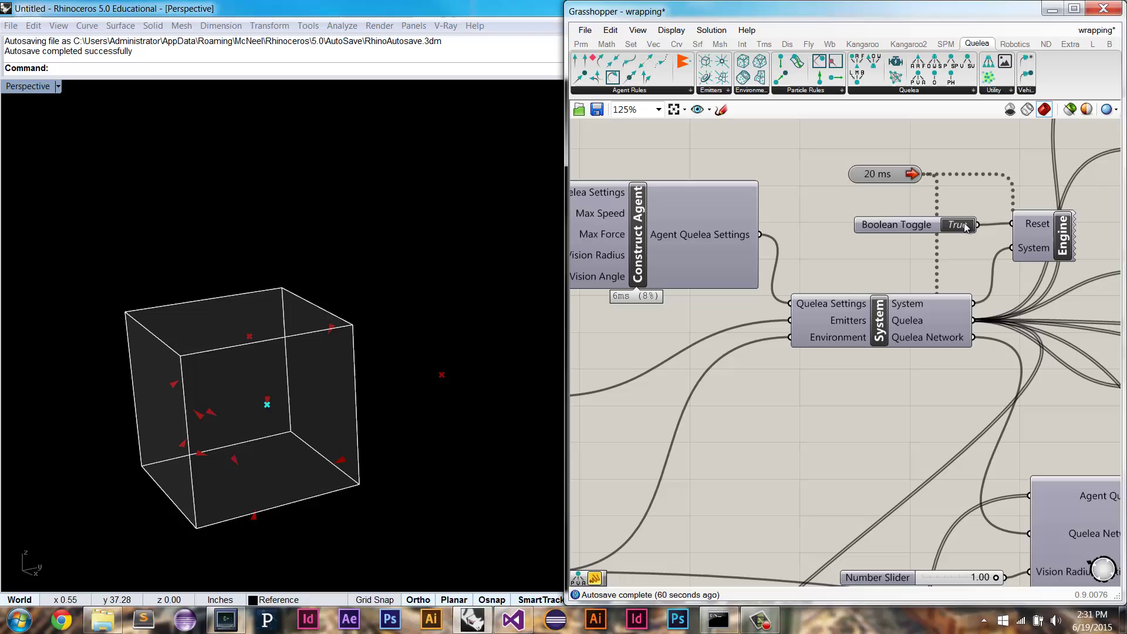
{"action": "double_click", "coordinate": [965, 227]}
{"action": "right_click_drag", "start_coordinate": [265, 393], "coordinate": [290, 352], "text": "shift"}
- Turn off the preview of the Preview component fed by the green swatch
{"action": "right_click_drag", "start_coordinate": [903, 358], "coordinate": [746, 393]}
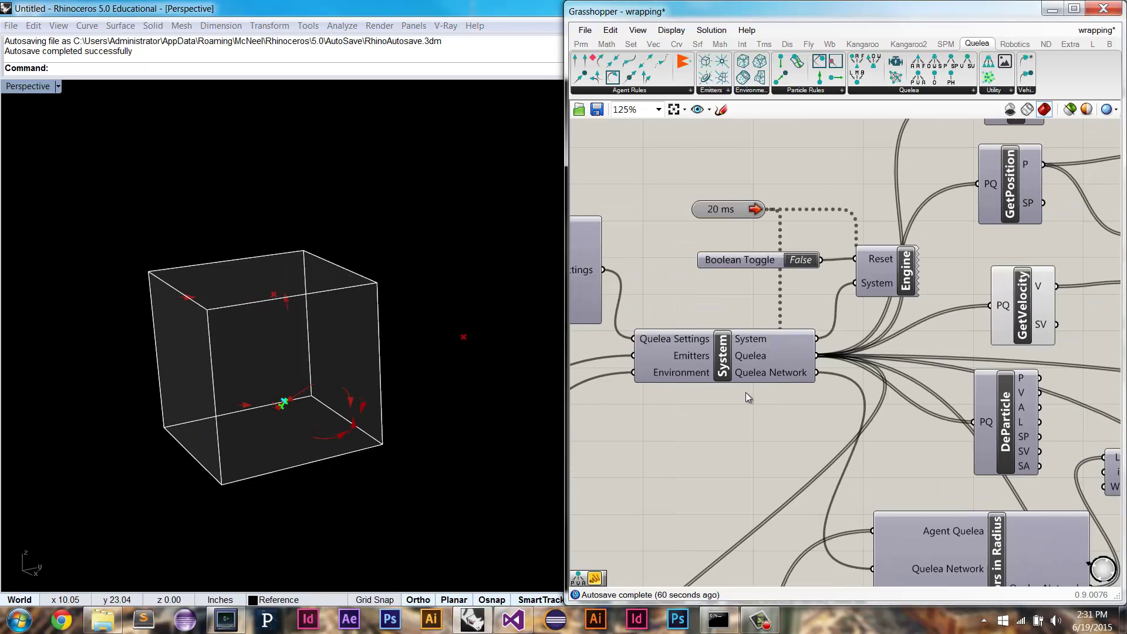
{"action": "right_click_drag", "start_coordinate": [1050, 364], "coordinate": [883, 354]}
{"action": "right_click_drag", "start_coordinate": [1011, 314], "coordinate": [821, 366]}
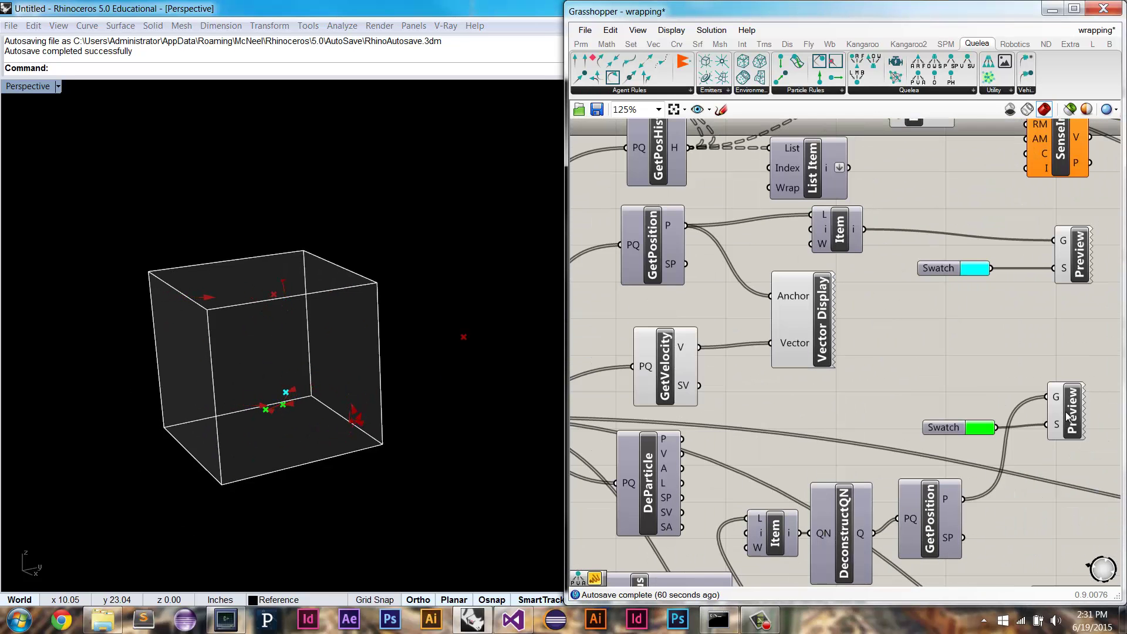
- Examine from several angles how the agents behave at the faces of the box environment
{"action": "scroll", "coordinate": [301, 361], "scroll_direction": "up", "scroll_amount": 4}
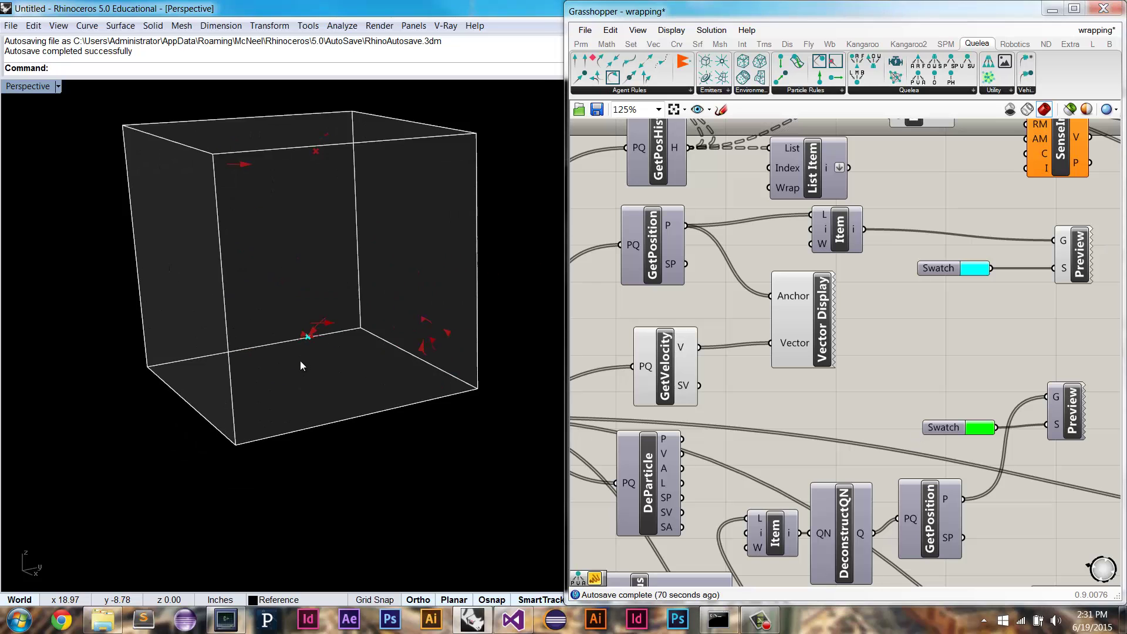
{"action": "right_click_drag", "start_coordinate": [336, 357], "coordinate": [269, 358]}
{"action": "scroll", "coordinate": [350, 462], "scroll_direction": "up", "scroll_amount": 5}
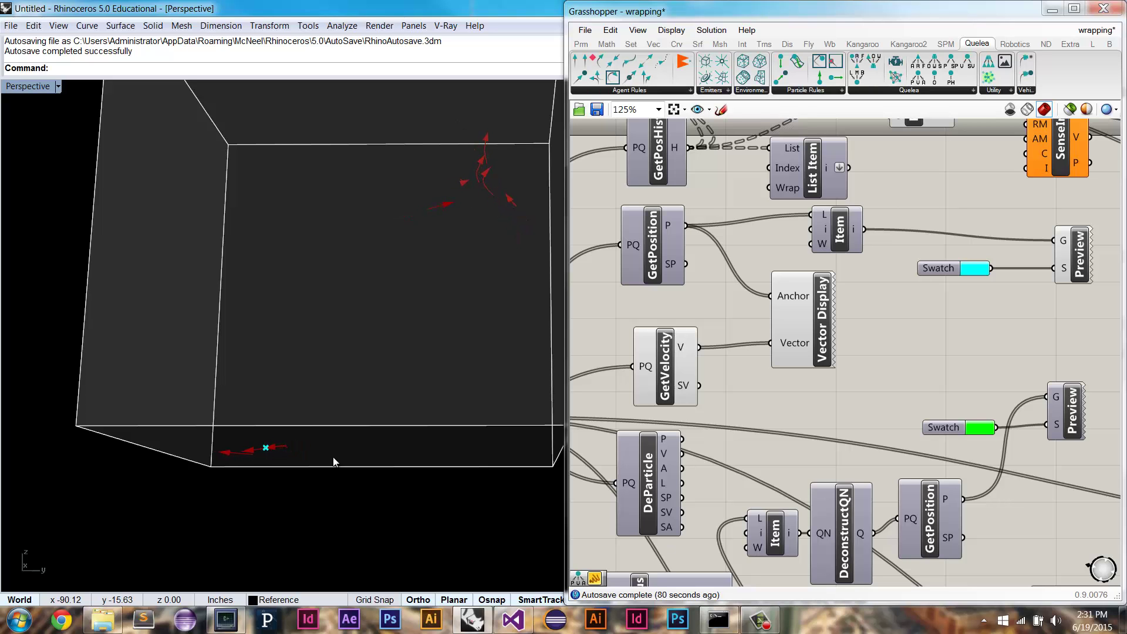
{"action": "right_click_drag", "start_coordinate": [297, 424], "coordinate": [307, 307]}
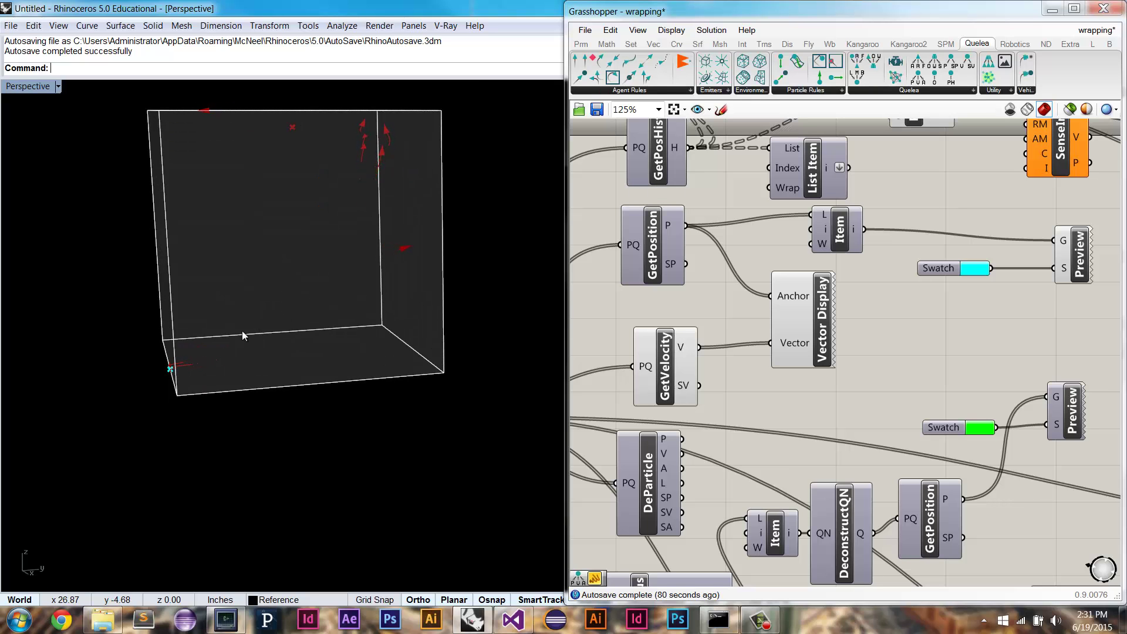
{"action": "right_click_drag", "start_coordinate": [241, 334], "coordinate": [247, 379]}
{"action": "scroll", "coordinate": [246, 376], "scroll_direction": "down", "scroll_amount": 3}
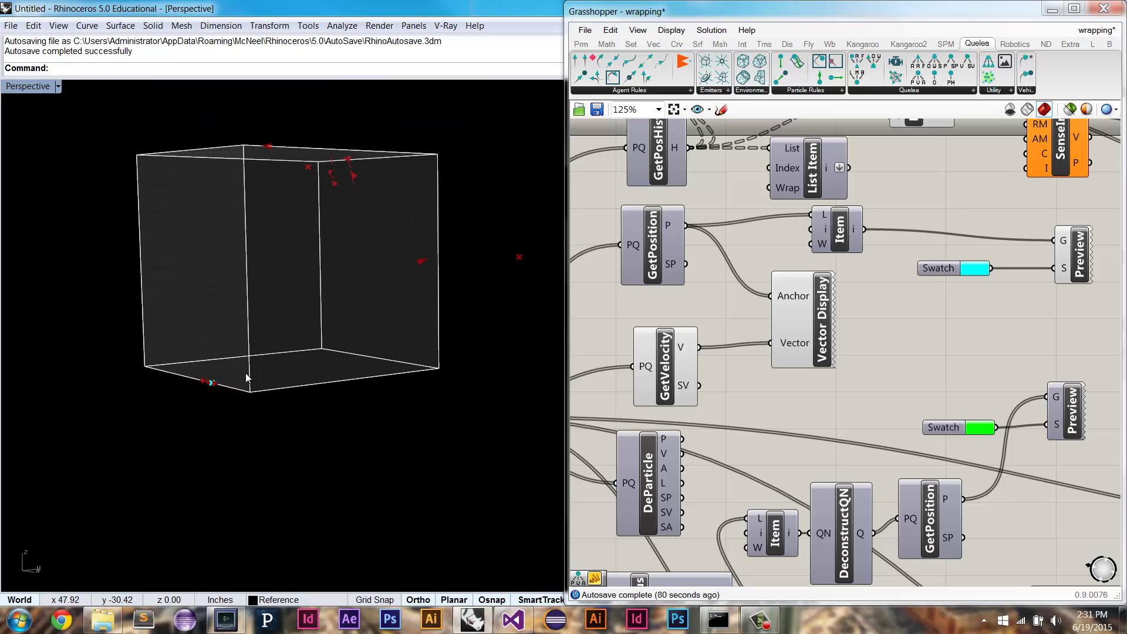
{"action": "right_click_drag", "start_coordinate": [251, 258], "coordinate": [313, 297]}
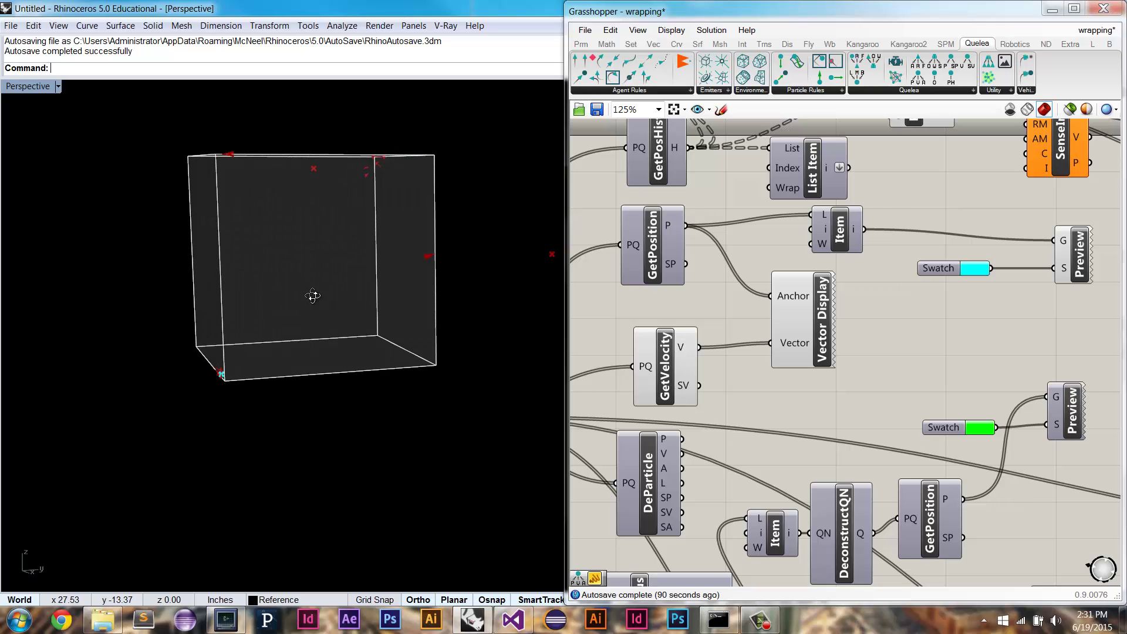
- Set the toggle feeding the Wrap inputs of the AABoxEnv and SrfEnv components to True
{"action": "right_click_drag", "start_coordinate": [767, 327], "coordinate": [843, 305]}
{"action": "scroll", "coordinate": [843, 305], "scroll_direction": "down", "scroll_amount": 4}
{"action": "right_click_drag", "start_coordinate": [913, 338], "coordinate": [781, 305]}
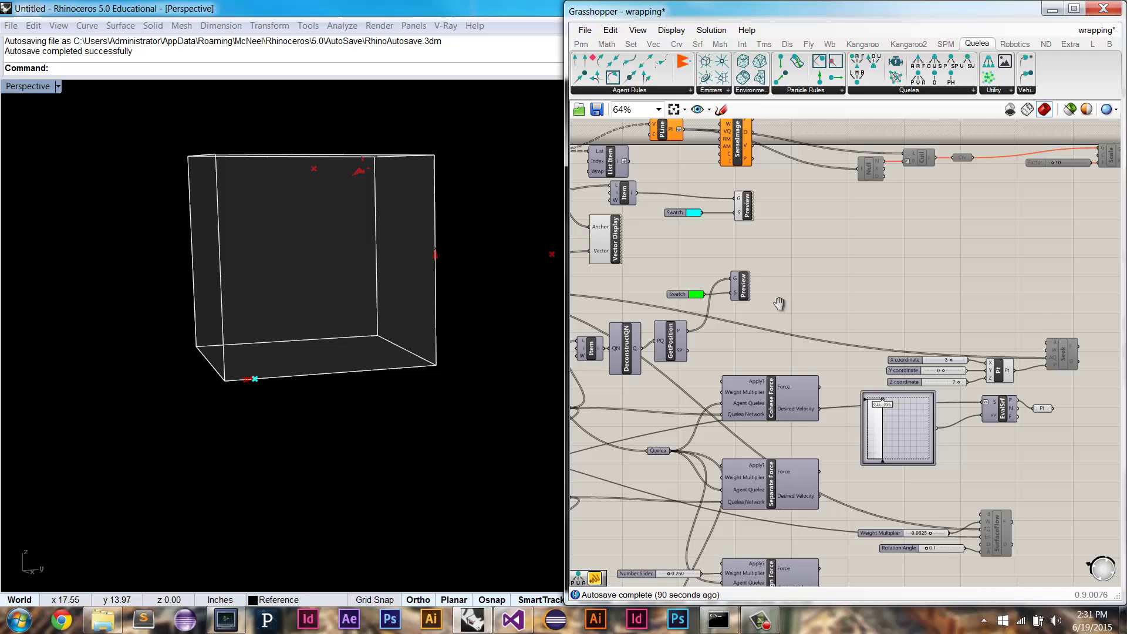
{"action": "right_click_drag", "start_coordinate": [728, 338], "coordinate": [888, 319]}
{"action": "right_click_drag", "start_coordinate": [664, 323], "coordinate": [880, 312]}
{"action": "right_click_drag", "start_coordinate": [637, 351], "coordinate": [886, 339]}
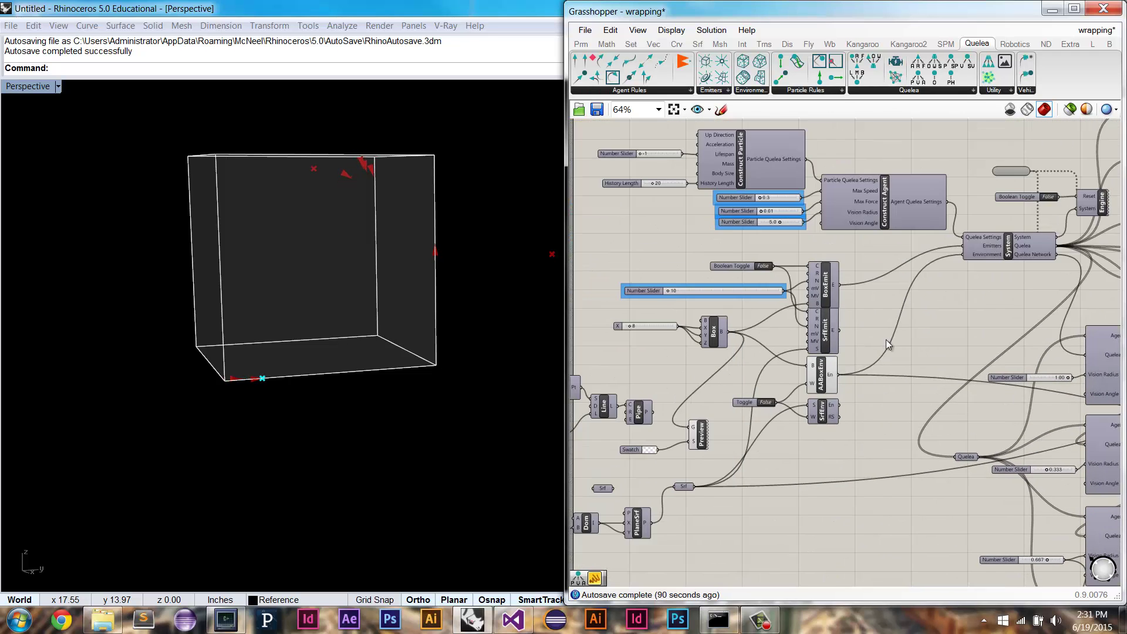
{"action": "scroll", "coordinate": [780, 405], "scroll_direction": "up", "scroll_amount": 4}
{"action": "right_click_drag", "start_coordinate": [481, 328], "coordinate": [370, 175]}
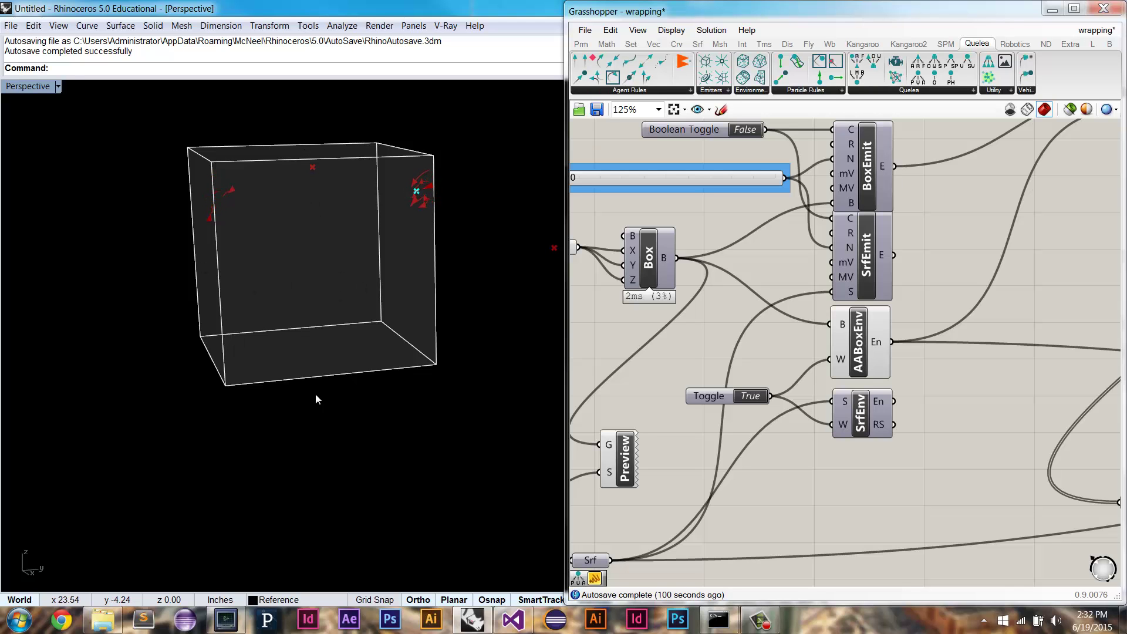
{"action": "right_click_drag", "start_coordinate": [301, 218], "coordinate": [197, 217]}
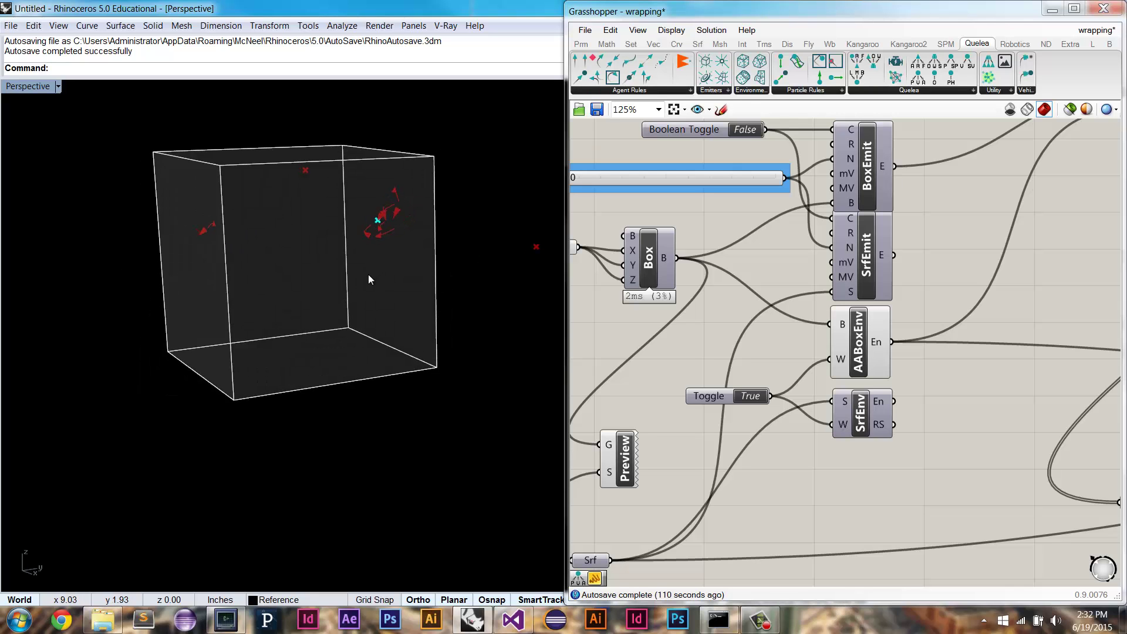
{"action": "right_click_drag", "start_coordinate": [370, 276], "coordinate": [342, 269]}
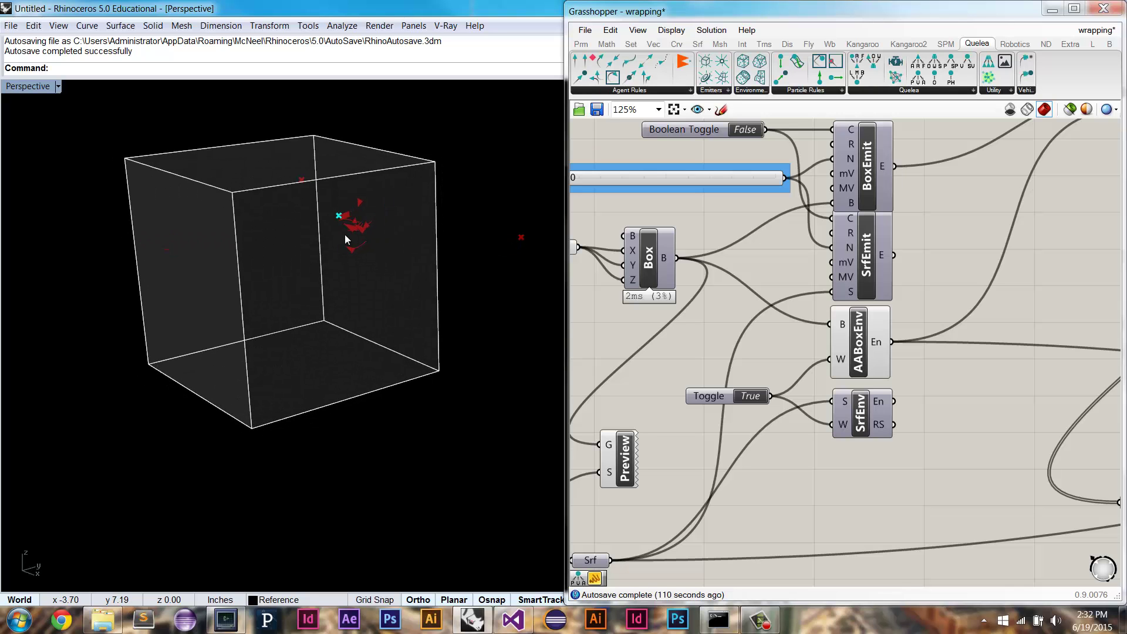
- Turn on the preview of the green-swatch Preview component to display the neighbours of the highlighted agent across the box faces
{"action": "scroll", "coordinate": [758, 243], "scroll_direction": "down", "scroll_amount": 1}
{"action": "right_click_drag", "start_coordinate": [759, 243], "coordinate": [647, 330]}
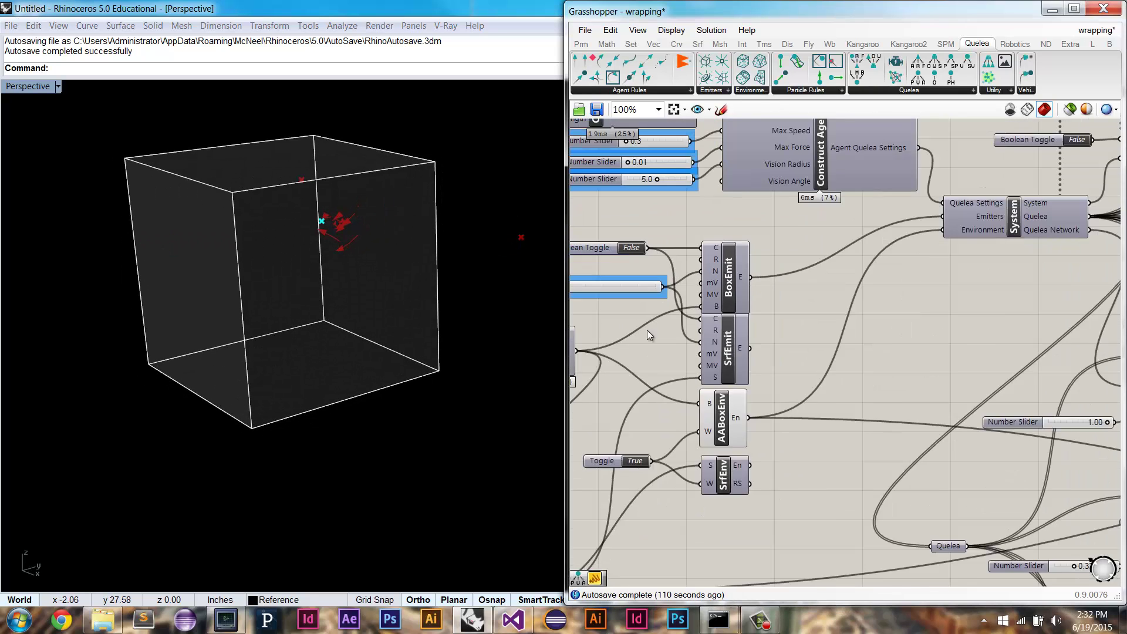
{"action": "scroll", "coordinate": [820, 278], "scroll_direction": "down", "scroll_amount": 1}
{"action": "right_click_drag", "start_coordinate": [820, 278], "coordinate": [685, 347]}
{"action": "right_click_drag", "start_coordinate": [1055, 272], "coordinate": [797, 322]}
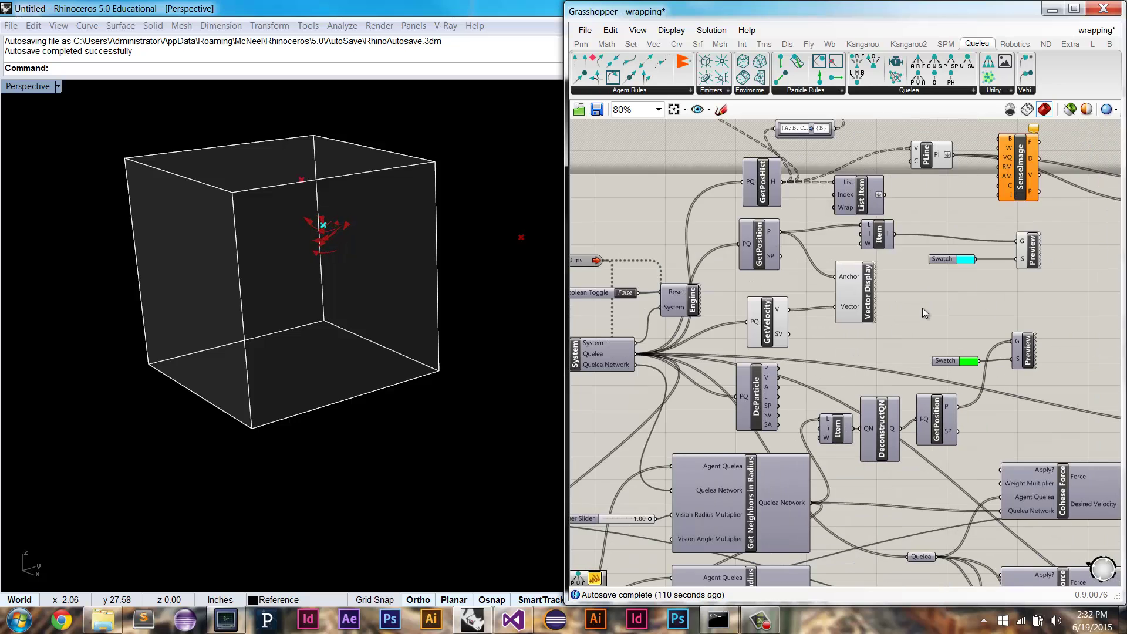
{"action": "right_click_drag", "start_coordinate": [1047, 349], "coordinate": [889, 327]}
{"action": "scroll", "coordinate": [888, 324], "scroll_direction": "up", "scroll_amount": 2}
{"action": "right_click", "coordinate": [854, 338]}
{"action": "left_click", "coordinate": [894, 363]}
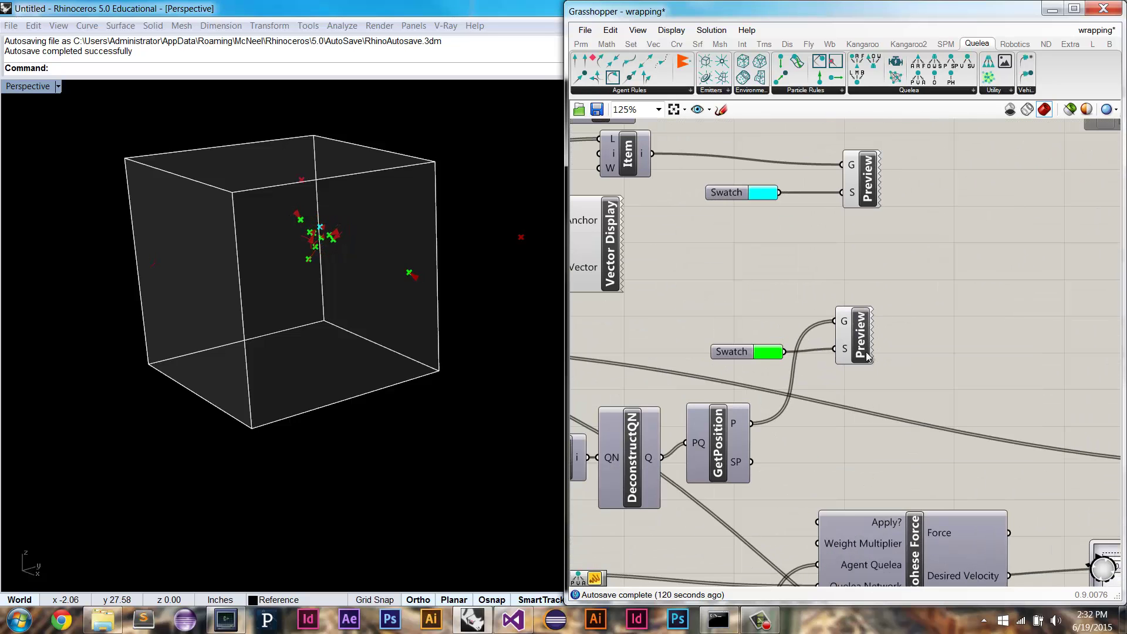
{"action": "right_click_drag", "start_coordinate": [409, 268], "coordinate": [377, 292]}
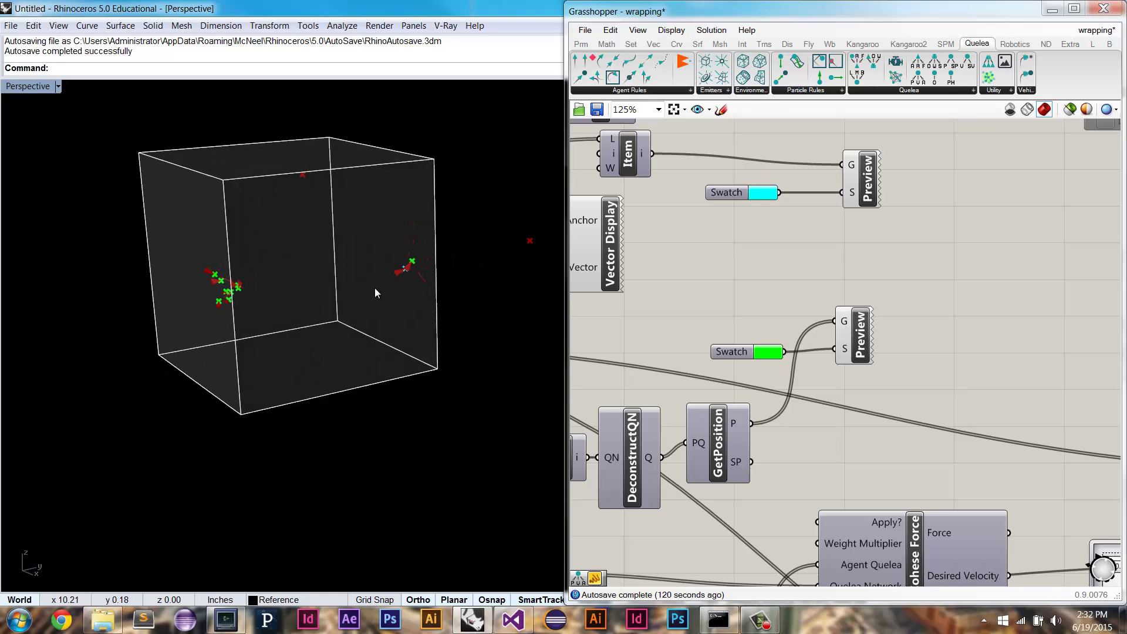
{"action": "scroll", "coordinate": [222, 292], "scroll_direction": "up", "scroll_amount": 3}
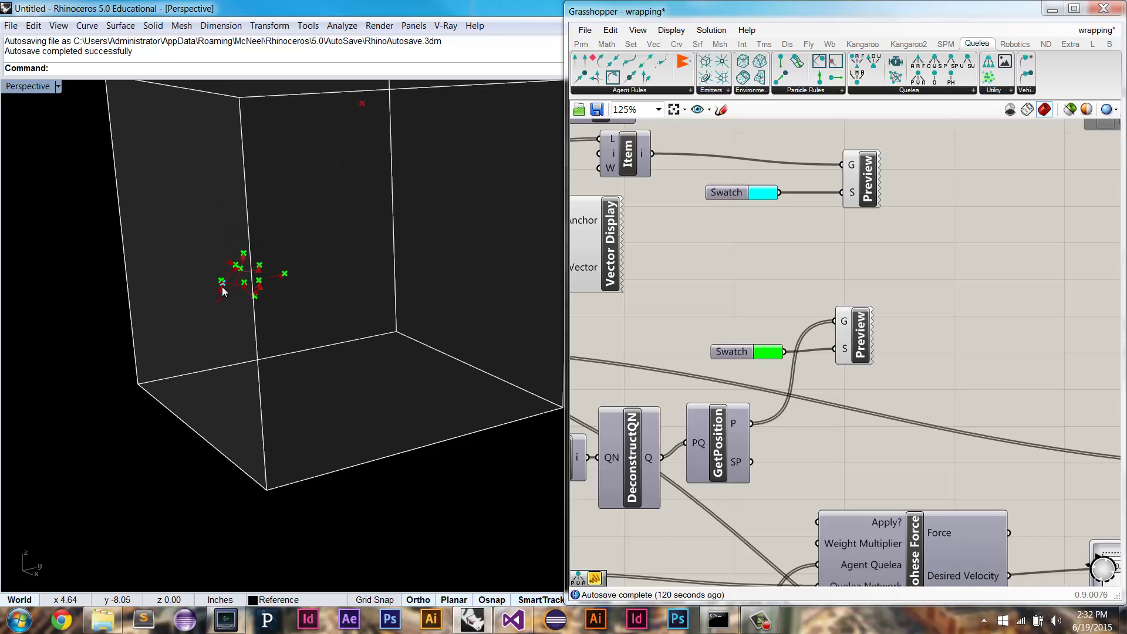
{"action": "scroll", "coordinate": [332, 286], "scroll_direction": "down", "scroll_amount": 2}
- Restart the wrapping simulation by switching the Engine's Reset toggle to True and back to False
{"action": "right_click_drag", "start_coordinate": [734, 292], "coordinate": [888, 293]}
{"action": "right_click_drag", "start_coordinate": [634, 275], "coordinate": [1027, 308]}
{"action": "double_click", "coordinate": [792, 287]}
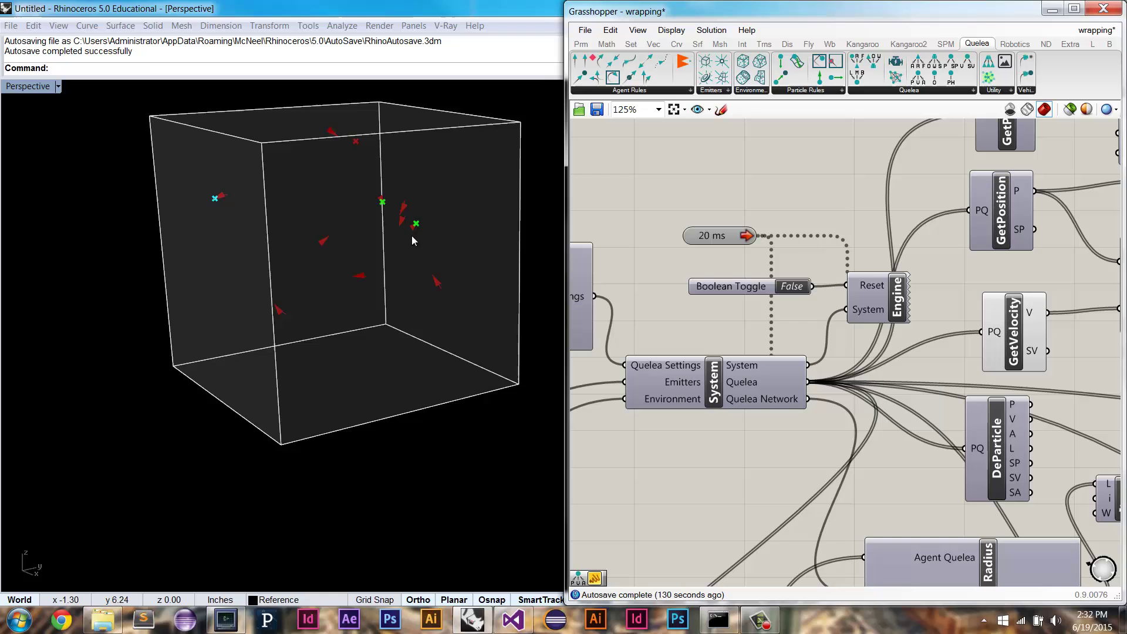
{"action": "right_click_drag", "start_coordinate": [428, 227], "coordinate": [758, 267]}
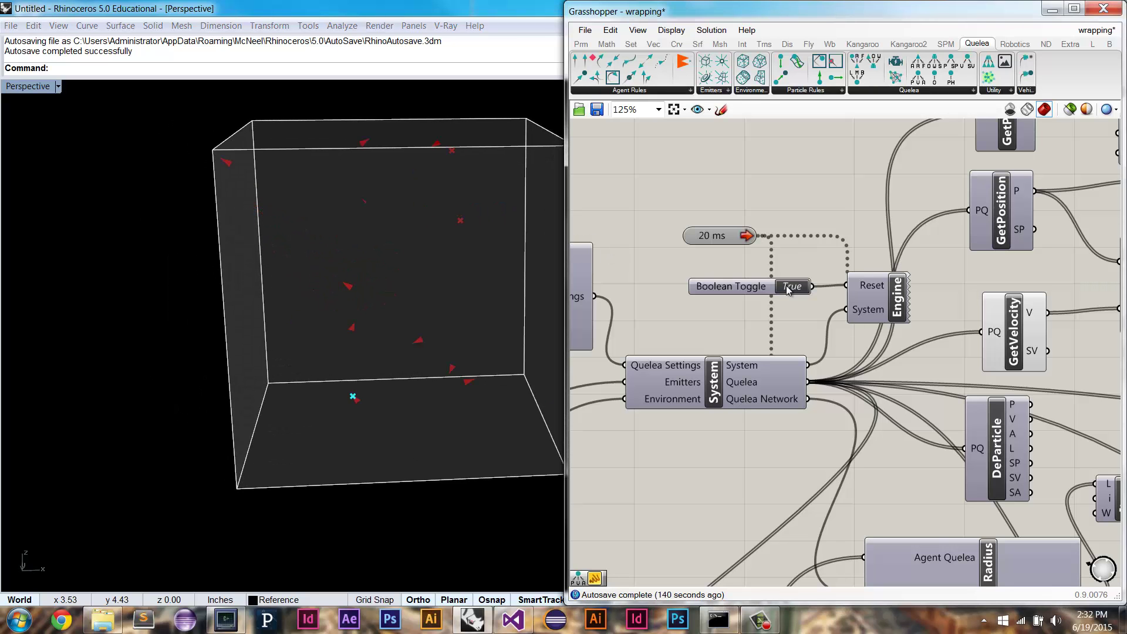
{"action": "right_click_drag", "start_coordinate": [505, 293], "coordinate": [385, 281]}
- Enable the Seek component that targets the point built from the X, Y and Z coordinate sliders
{"action": "right_click_drag", "start_coordinate": [805, 318], "coordinate": [665, 298]}
{"action": "right_click_drag", "start_coordinate": [881, 370], "coordinate": [731, 322]}
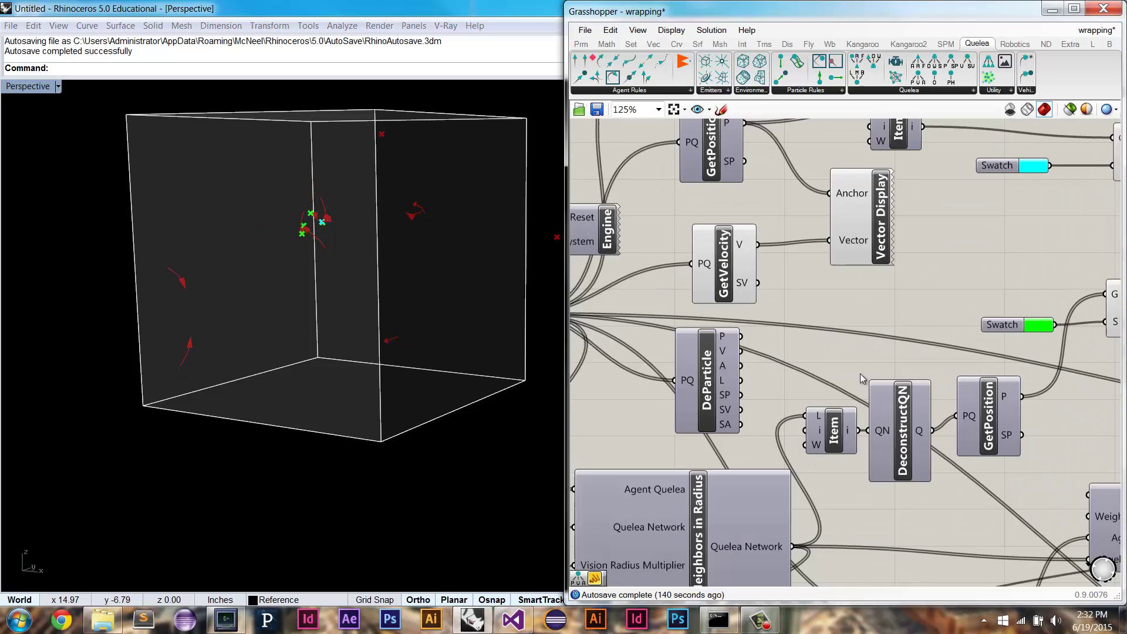
{"action": "right_click_drag", "start_coordinate": [952, 386], "coordinate": [511, 314]}
{"action": "scroll", "coordinate": [851, 326], "scroll_direction": "down", "scroll_amount": 1}
{"action": "right_click_drag", "start_coordinate": [828, 337], "coordinate": [651, 290]}
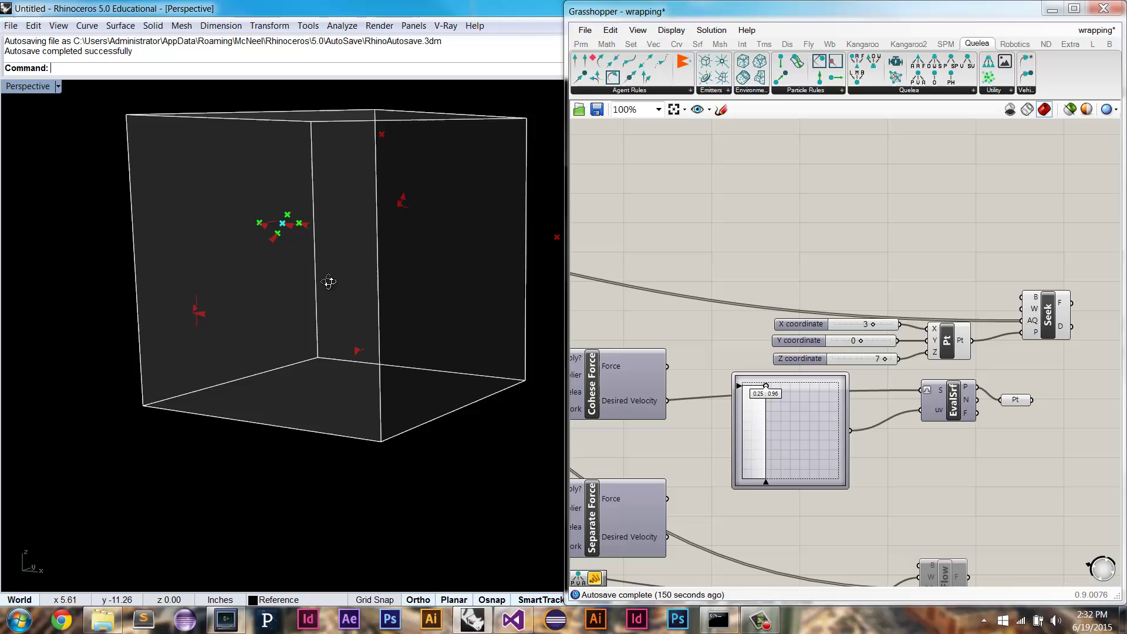
{"action": "mouse_move", "coordinate": [329, 285]}
{"action": "right_mouse_down"}
{"action": "mouse_move", "coordinate": [354, 265]}
{"action": "mouse_move", "coordinate": [343, 266]}
{"action": "right_mouse_up"}
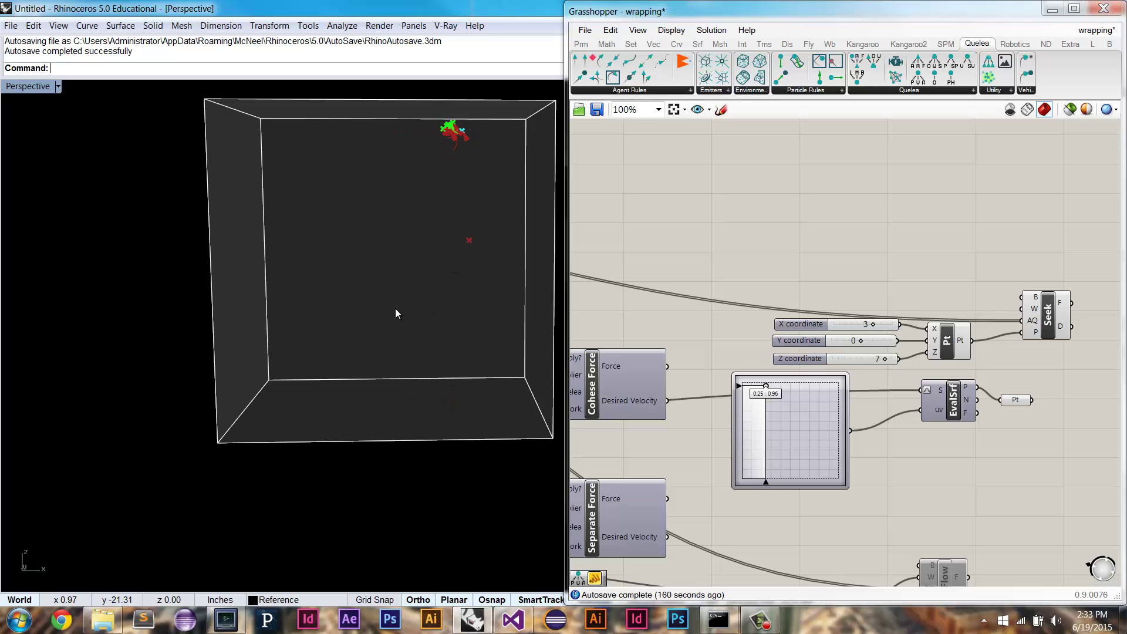
{"action": "right_click_drag", "start_coordinate": [395, 312], "coordinate": [371, 174]}
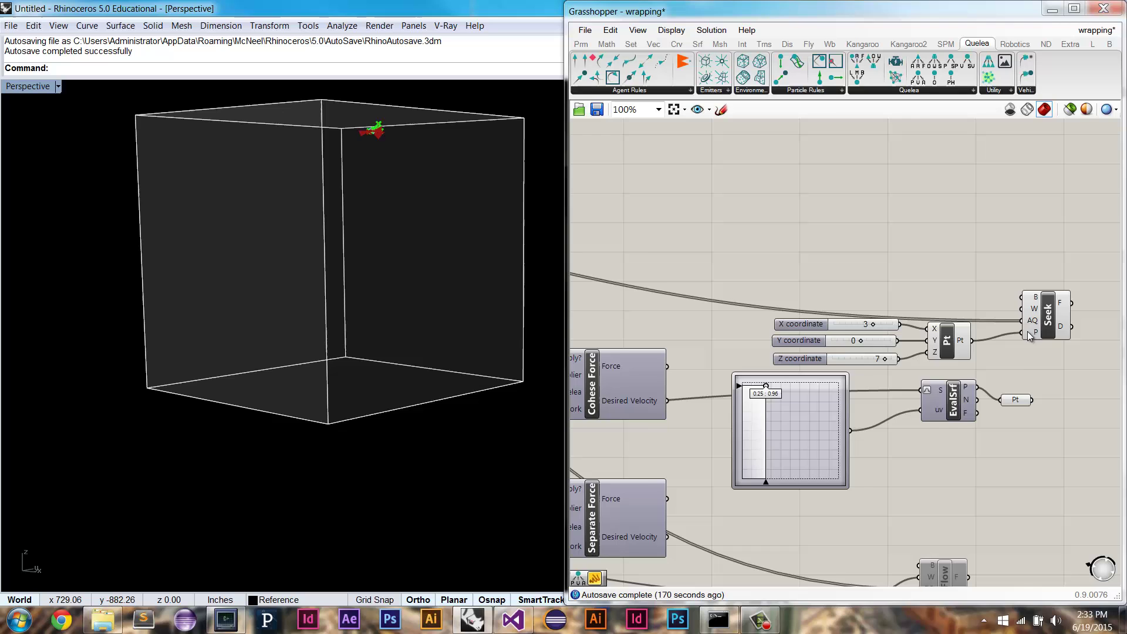
- Restart the seeking simulation repeatedly with the Engine's Reset toggle, leaving it on False, to watch agents approach the target
{"action": "right_click_drag", "start_coordinate": [752, 280], "coordinate": [876, 300]}
{"action": "scroll", "coordinate": [704, 298], "scroll_direction": "down", "scroll_amount": 1}
{"action": "right_click_drag", "start_coordinate": [704, 298], "coordinate": [911, 299]}
{"action": "right_click_drag", "start_coordinate": [635, 278], "coordinate": [915, 312]}
{"action": "double_click", "coordinate": [782, 226]}
{"action": "double_click", "coordinate": [782, 226]}
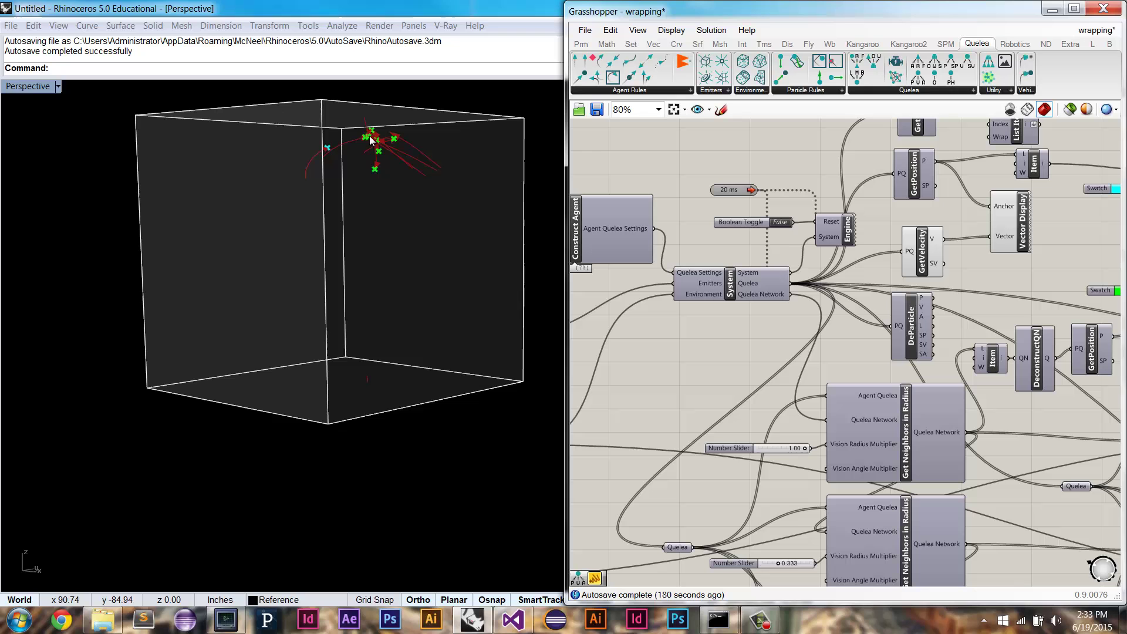
{"action": "double_click", "coordinate": [783, 223]}
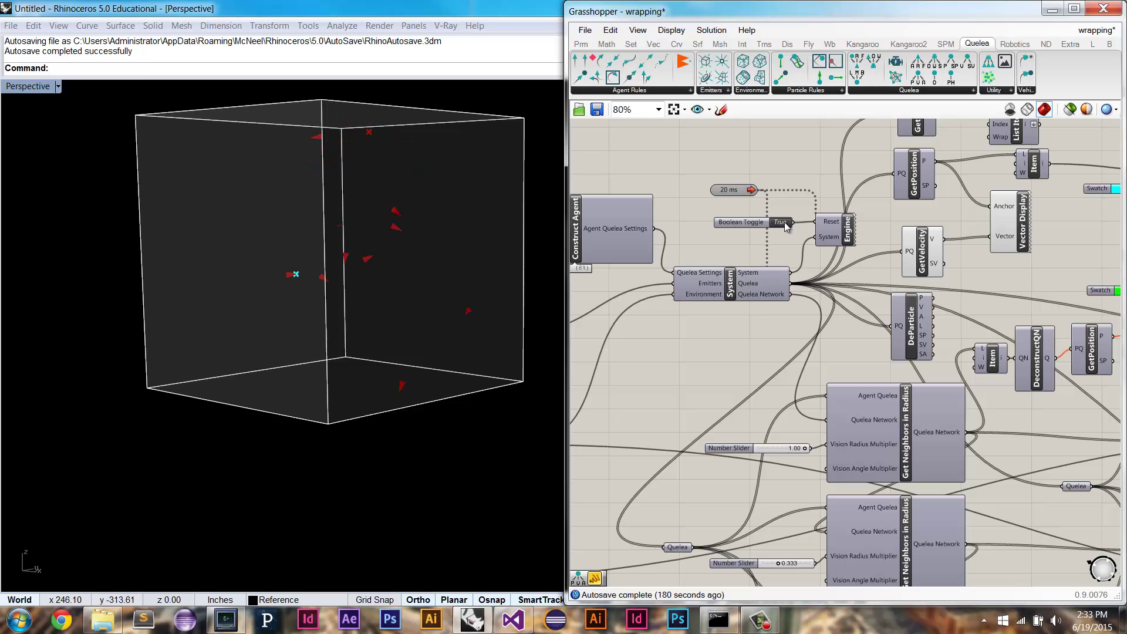
{"action": "left_click", "coordinate": [781, 222]}
{"action": "right_click_drag", "start_coordinate": [403, 252], "coordinate": [340, 366]}
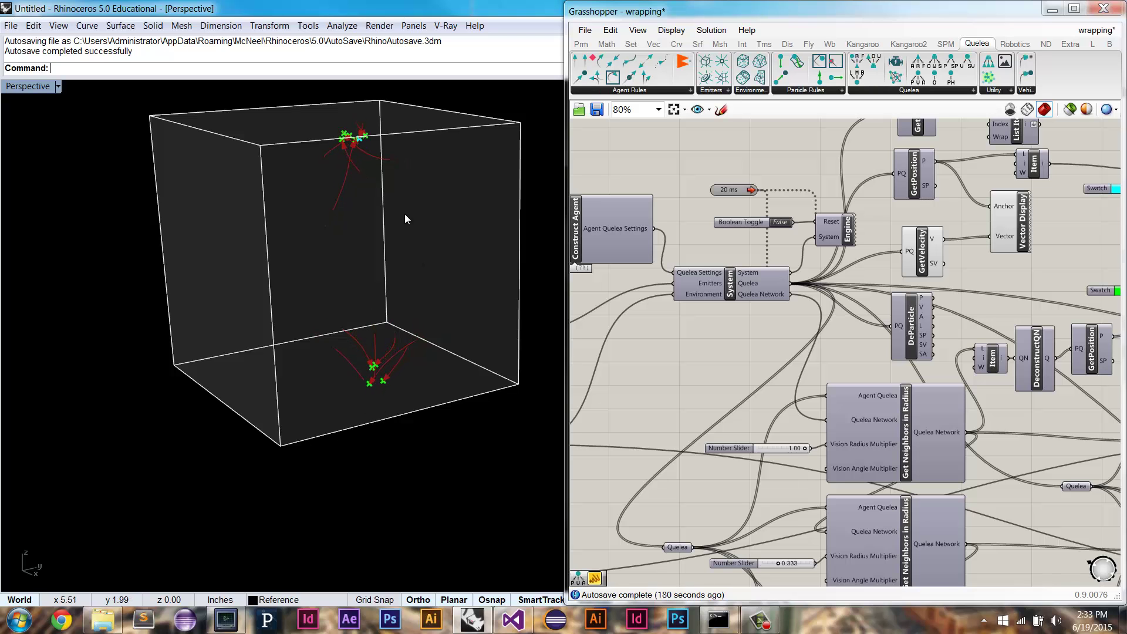
{"action": "right_click_drag", "start_coordinate": [355, 158], "coordinate": [357, 280]}
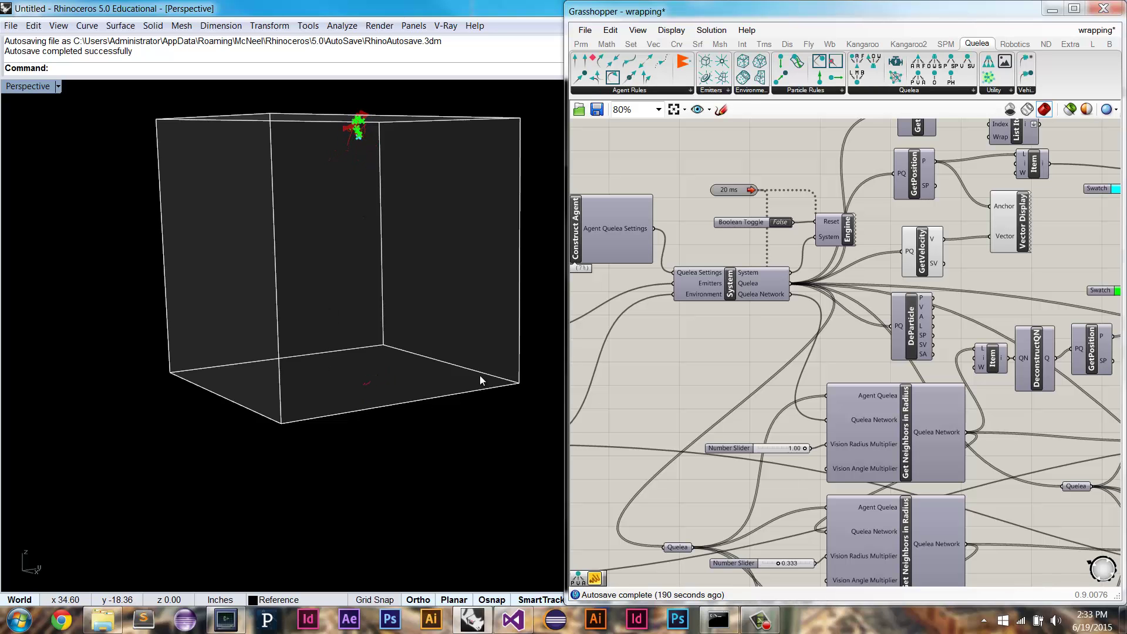
- Toggle the preview of the Preview component fed by the green swatch
{"action": "right_click_drag", "start_coordinate": [1063, 284], "coordinate": [903, 284]}
{"action": "right_click_drag", "start_coordinate": [1001, 333], "coordinate": [831, 304]}
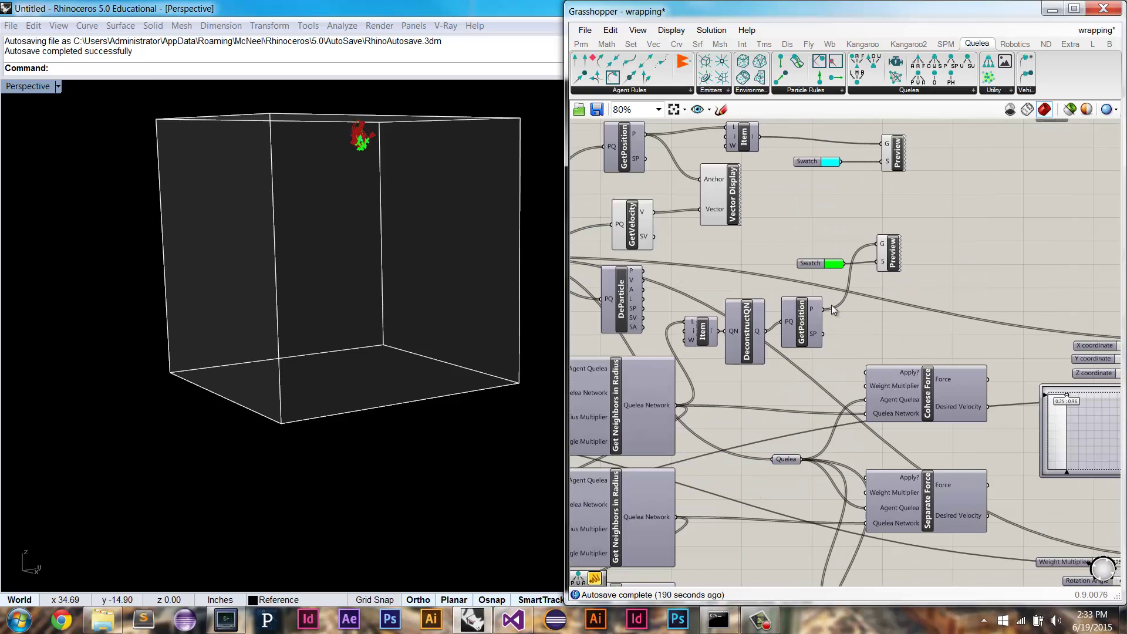
{"action": "right_click_drag", "start_coordinate": [1033, 338], "coordinate": [1096, 383]}
{"action": "left_click_drag", "start_coordinate": [1037, 329], "coordinate": [980, 239]}
{"action": "right_click", "coordinate": [963, 242]}
{"action": "left_click", "coordinate": [1008, 273]}
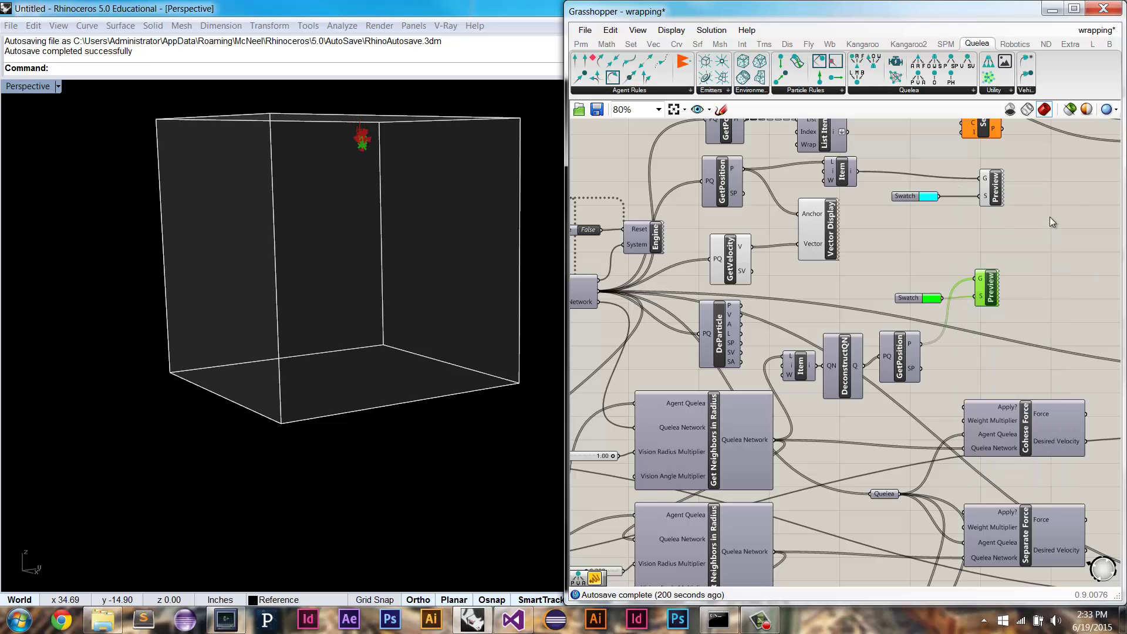
- Feed the Preview component with the transparent swatch from the Srf parameter instead of the Box
{"action": "scroll", "coordinate": [1050, 216], "scroll_direction": "down", "scroll_amount": 3}
{"action": "scroll", "coordinate": [858, 318], "scroll_direction": "up", "scroll_amount": 3}
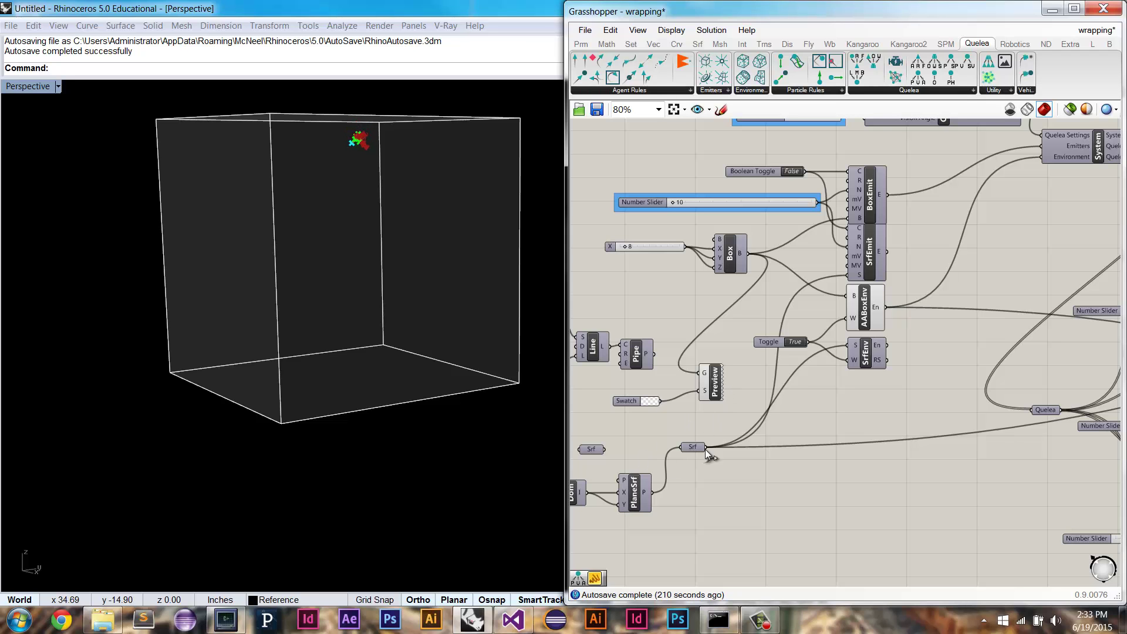
{"action": "left_click_drag", "start_coordinate": [706, 448], "coordinate": [699, 373]}
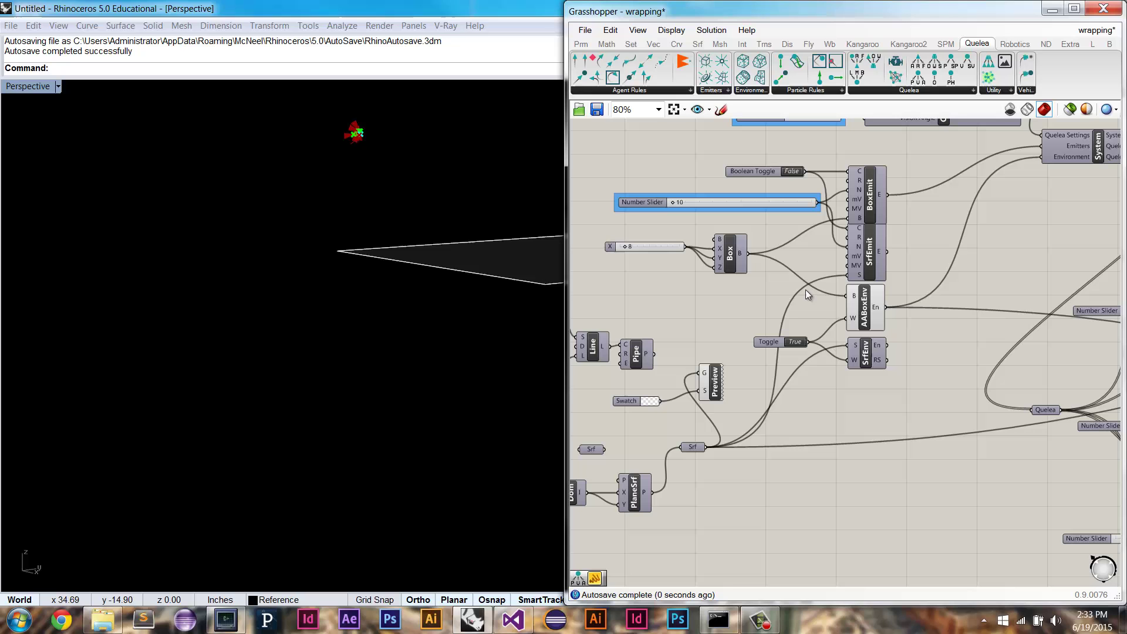
- Move the AABoxEnv output connections to SrfEnv, and replace BoxEmit with SrfEmit as the System's emitter
{"action": "left_click_drag", "start_coordinate": [888, 307], "coordinate": [887, 345], "text": "ctrl+shift"}
{"action": "left_click_drag", "start_coordinate": [891, 244], "coordinate": [888, 253], "text": "ctrl+shift"}
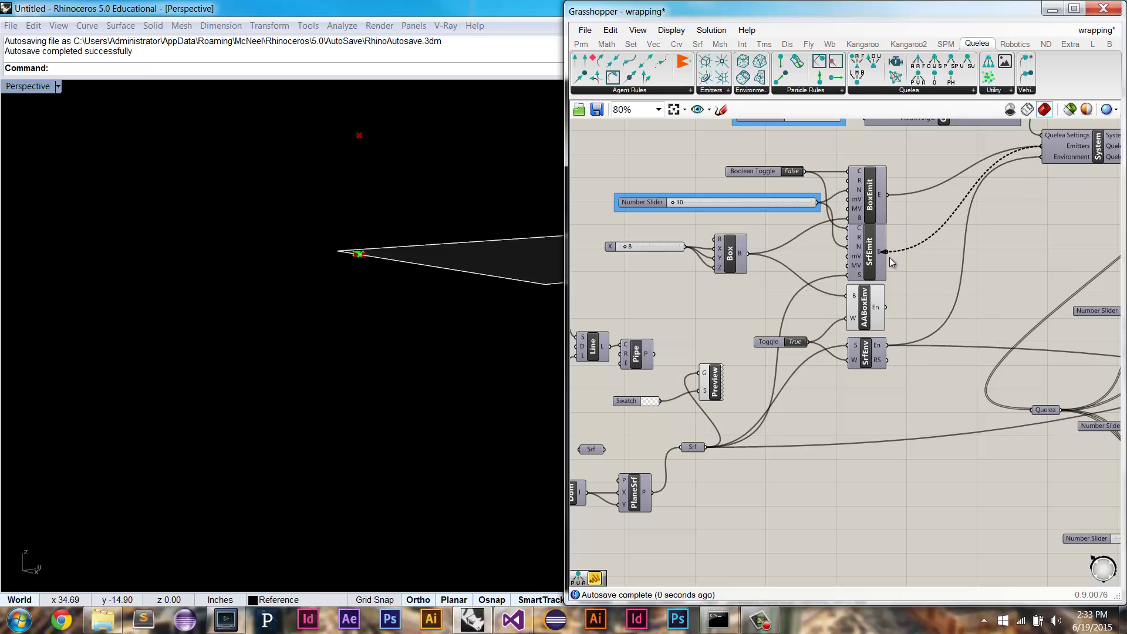
{"action": "right_click_drag", "start_coordinate": [461, 253], "coordinate": [344, 376]}
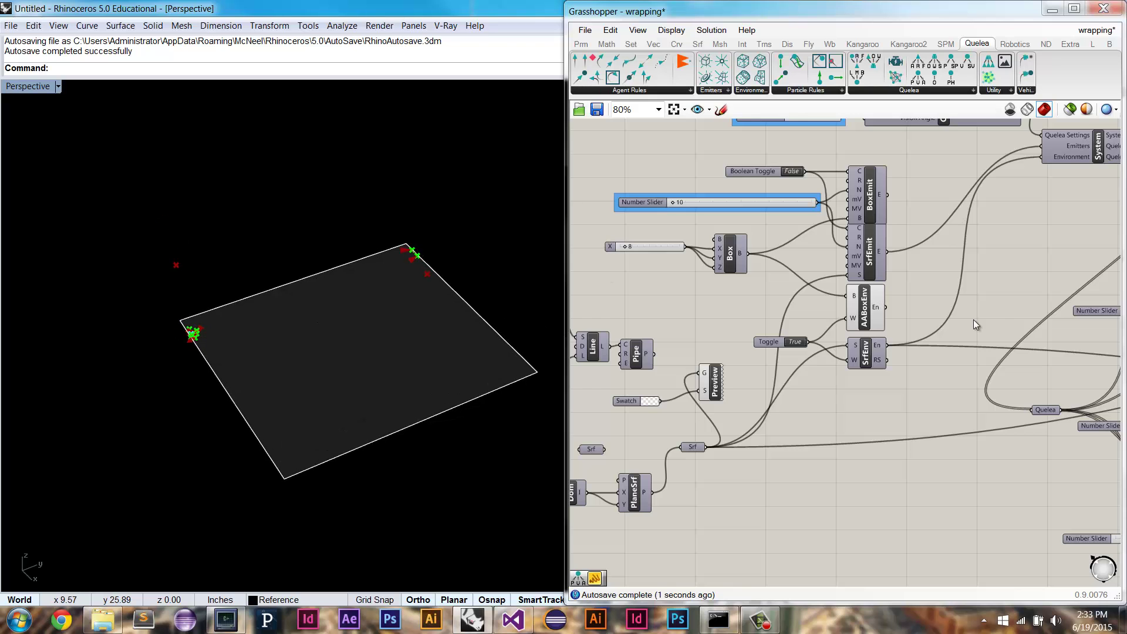
- Disable the Seek component that targets the point built from the X, Y and Z coordinate sliders
{"action": "right_click_drag", "start_coordinate": [981, 320], "coordinate": [598, 295]}
{"action": "scroll", "coordinate": [597, 295], "scroll_direction": "down", "scroll_amount": 1}
{"action": "right_click_drag", "start_coordinate": [941, 315], "coordinate": [615, 302]}
{"action": "right_click_drag", "start_coordinate": [1031, 272], "coordinate": [899, 273]}
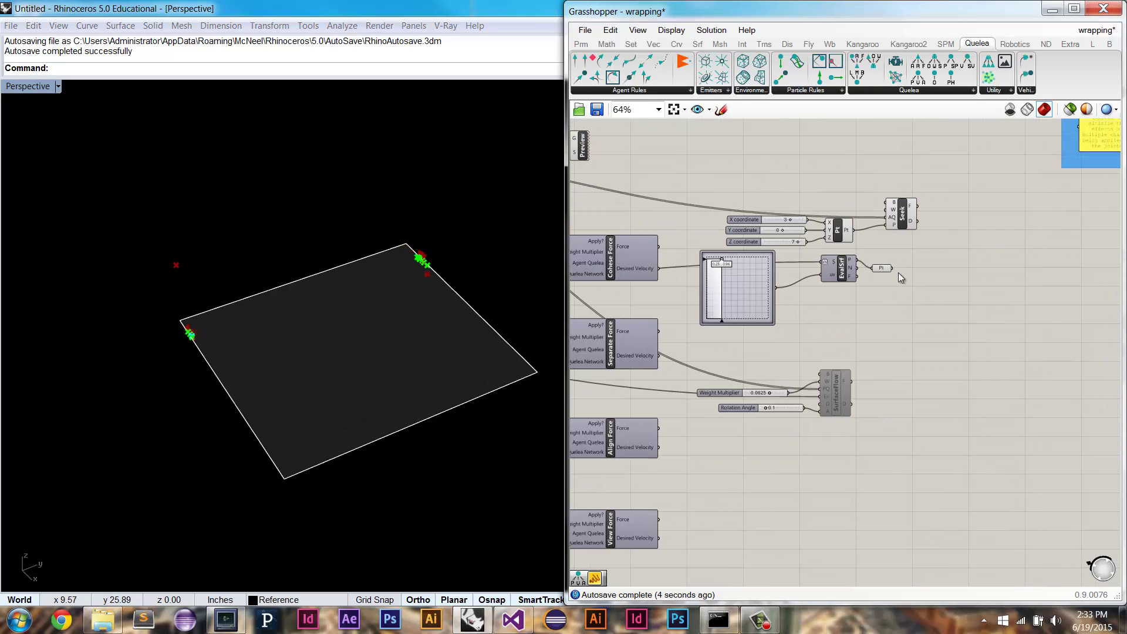
{"action": "right_click", "coordinate": [901, 211]}
{"action": "left_click", "coordinate": [942, 248]}
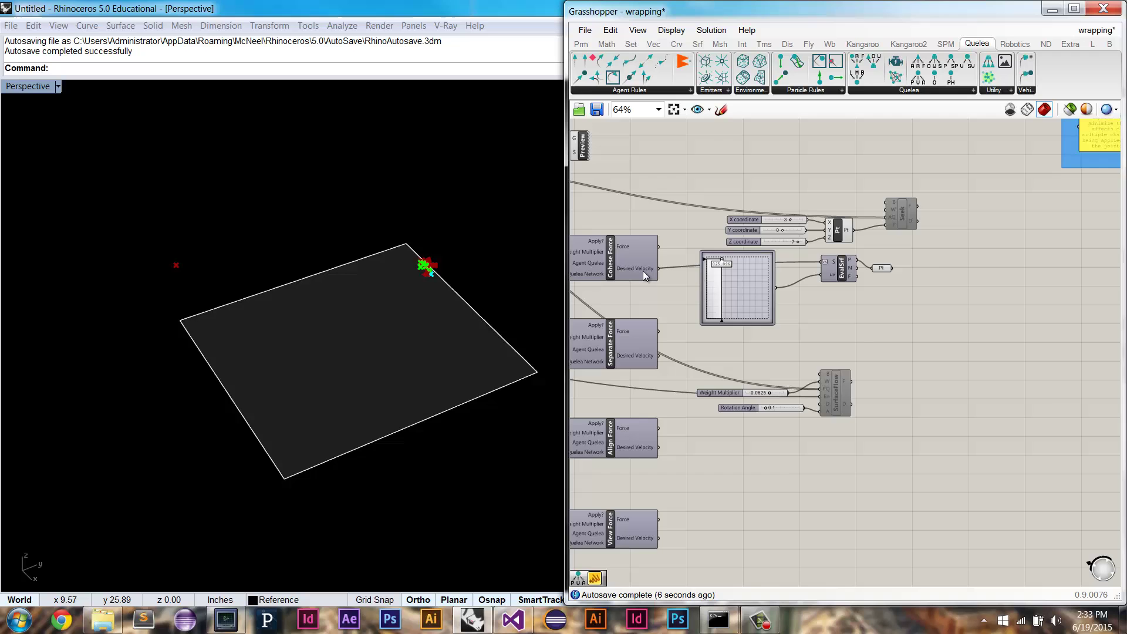
- Restart the simulation on the flat surface by switching the Engine's Reset toggle to True and back to False, and watch the agents
{"action": "right_click_drag", "start_coordinate": [772, 275], "coordinate": [906, 296]}
{"action": "right_click_drag", "start_coordinate": [588, 288], "coordinate": [943, 319]}
{"action": "scroll", "coordinate": [700, 213], "scroll_direction": "up", "scroll_amount": 2}
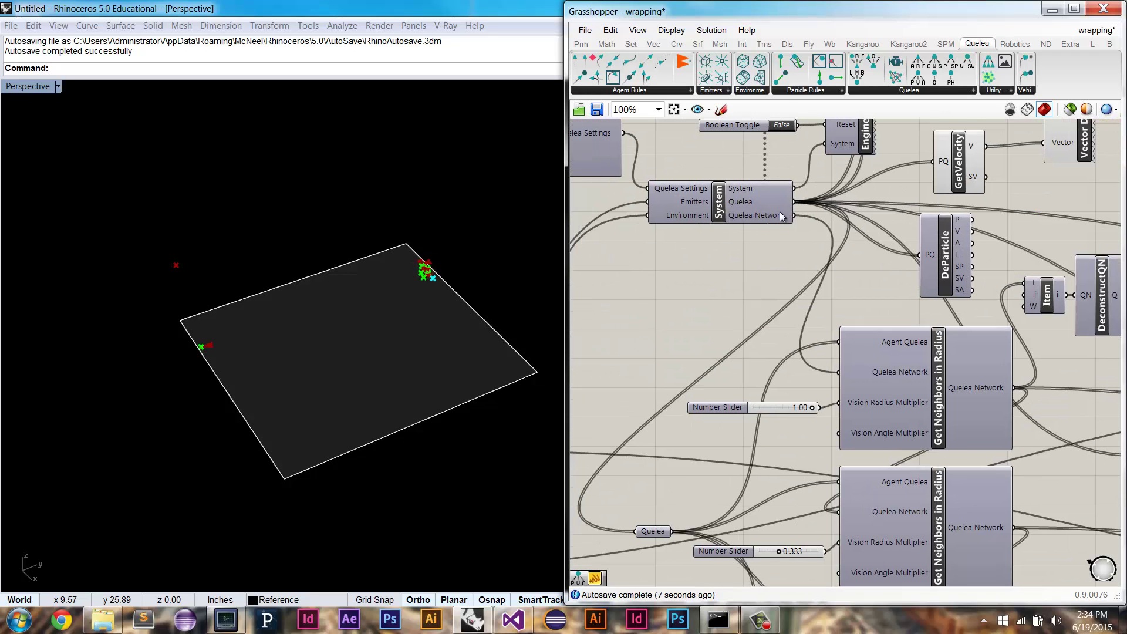
{"action": "right_click_drag", "start_coordinate": [780, 211], "coordinate": [810, 278]}
{"action": "double_click", "coordinate": [798, 195]}
{"action": "double_click", "coordinate": [797, 195]}
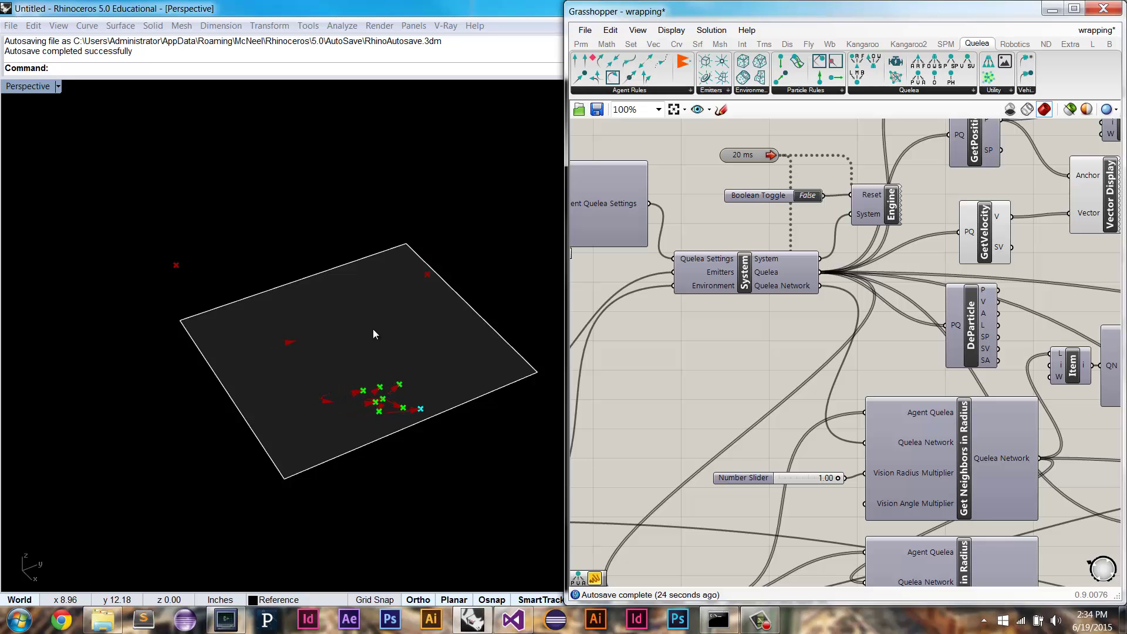
{"action": "right_click_drag", "start_coordinate": [354, 399], "coordinate": [378, 350]}
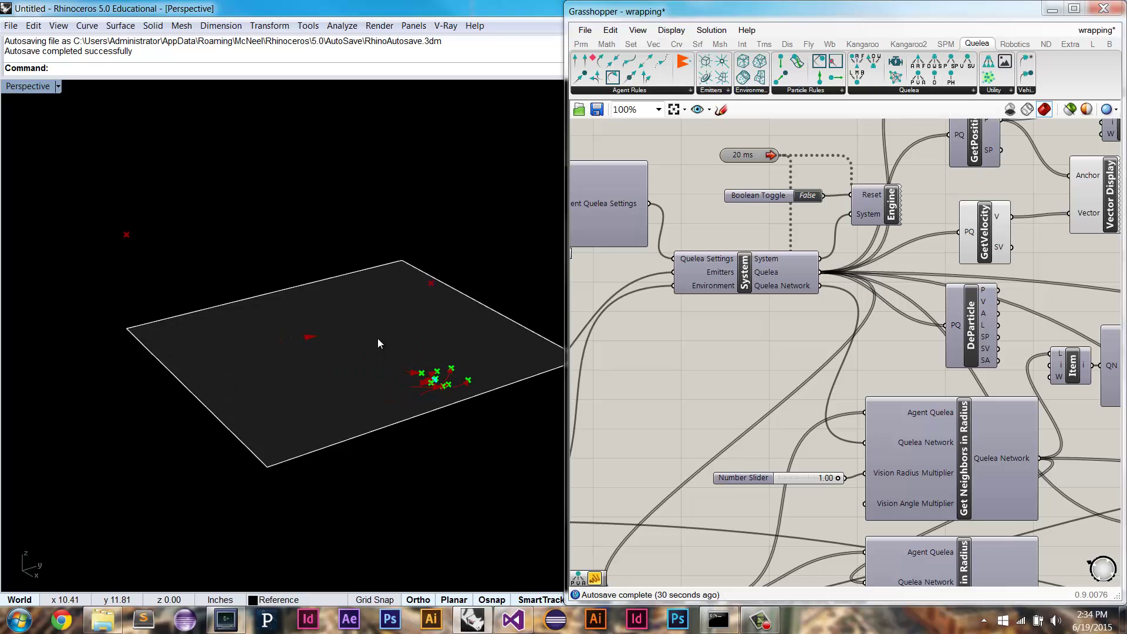
{"action": "right_click_drag", "start_coordinate": [378, 338], "coordinate": [373, 347]}
- Replace PlaneSrf with the unconnected Srf parameter as the input of the Srf feeding the emitter and environment, and inspect the resulting surface
{"action": "right_click_drag", "start_coordinate": [678, 394], "coordinate": [794, 354]}
{"action": "scroll", "coordinate": [794, 355], "scroll_direction": "down", "scroll_amount": 3}
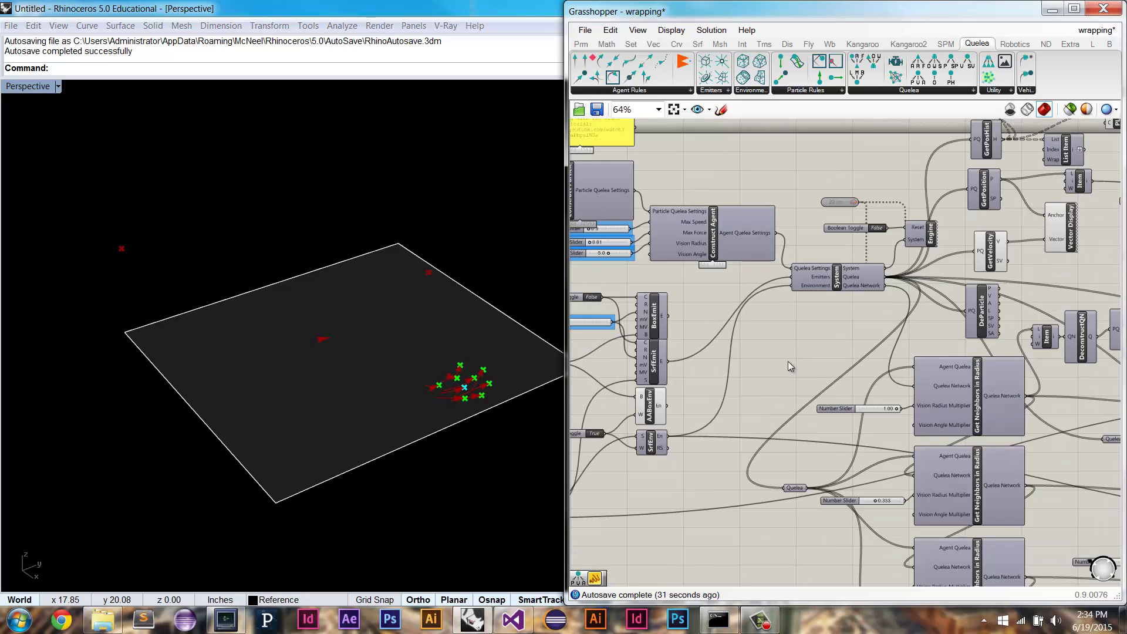
{"action": "scroll", "coordinate": [787, 385], "scroll_direction": "up", "scroll_amount": 2}
{"action": "scroll", "coordinate": [663, 442], "scroll_direction": "up", "scroll_amount": 1}
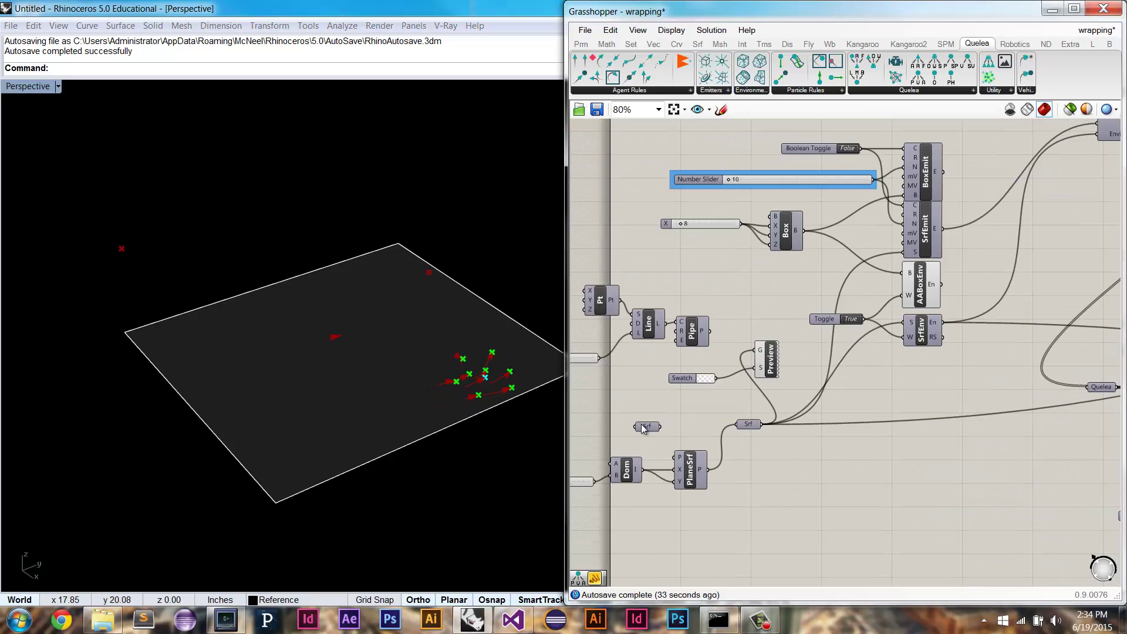
{"action": "right_click", "coordinate": [646, 428]}
{"action": "left_click", "coordinate": [621, 396]}
{"action": "left_click_drag", "start_coordinate": [660, 427], "coordinate": [737, 425]}
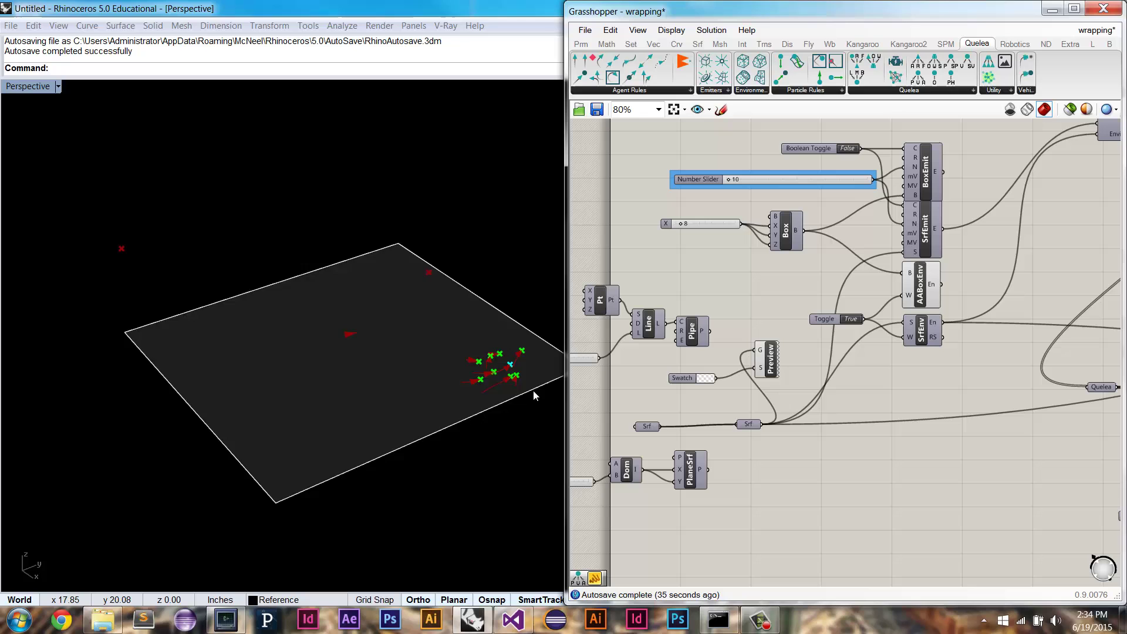
{"action": "scroll", "coordinate": [114, 253], "scroll_direction": "up", "scroll_amount": 3}
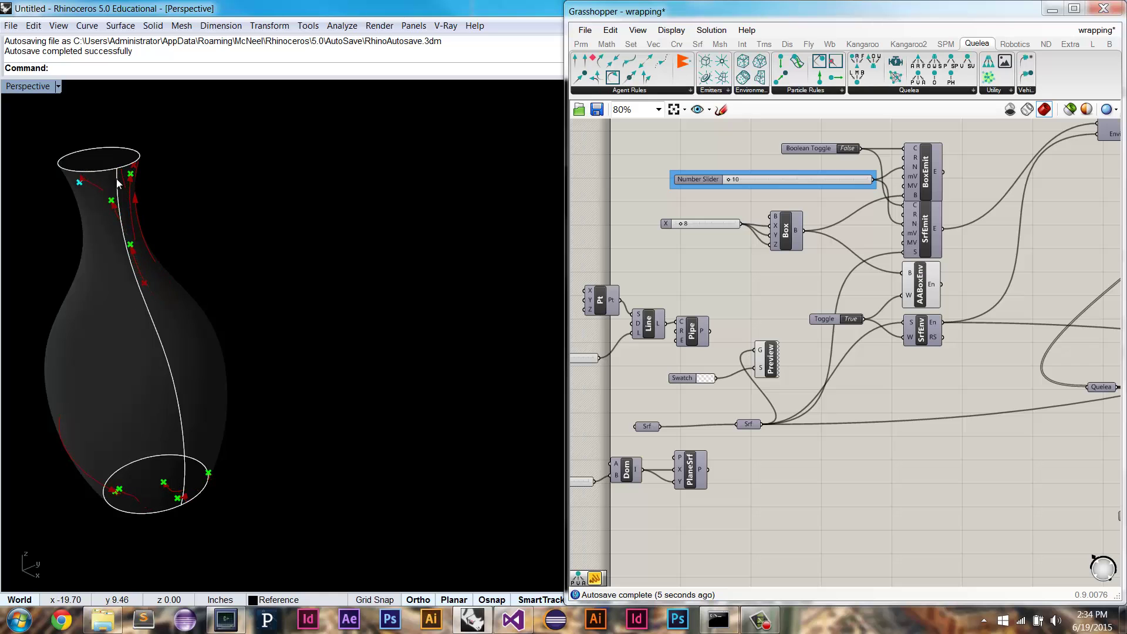
{"action": "right_click_drag", "start_coordinate": [172, 317], "coordinate": [221, 307]}
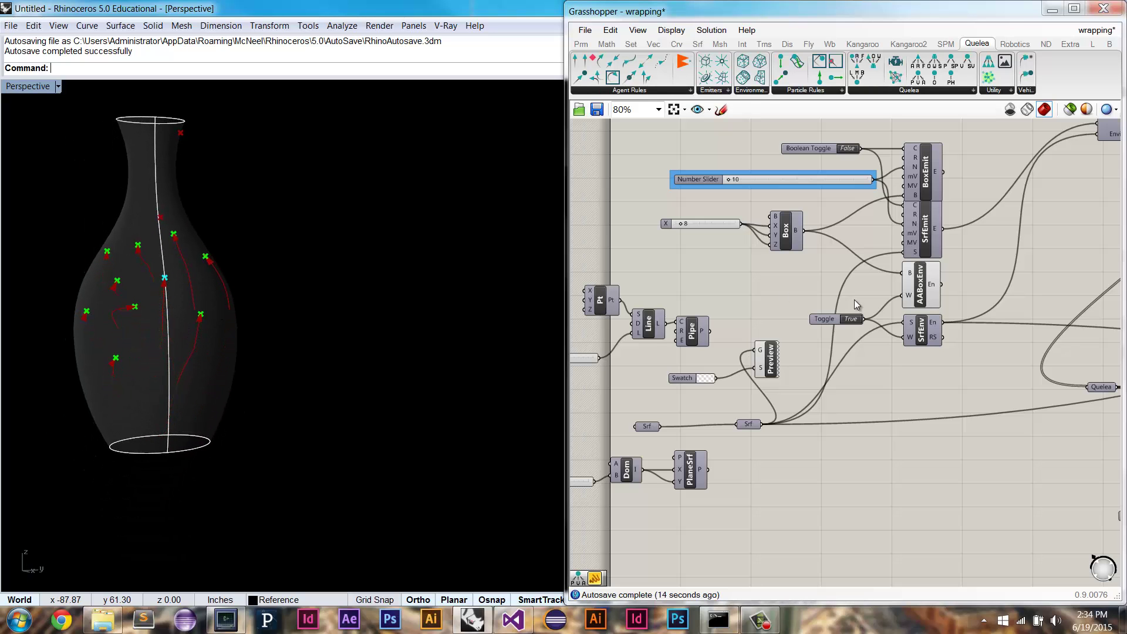
- Switch the surface environment's wrap toggle to False and back to True to compare how agents behave at the vase's edges
{"action": "double_click", "coordinate": [856, 322]}
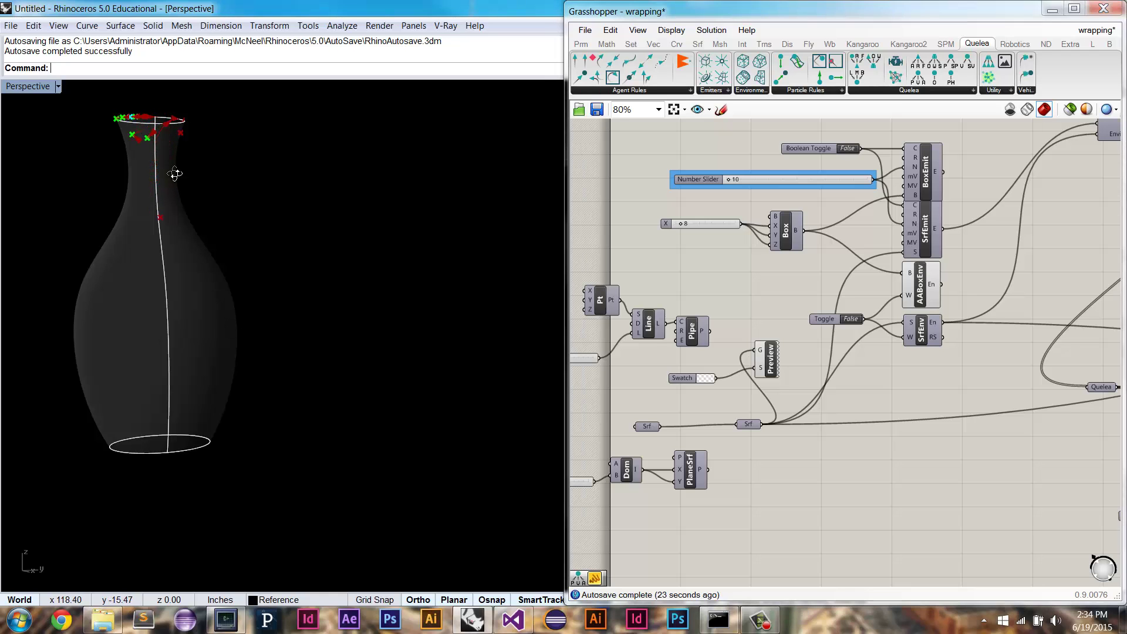
{"action": "right_click_drag", "start_coordinate": [135, 118], "coordinate": [99, 160]}
{"action": "left_click", "coordinate": [854, 319]}
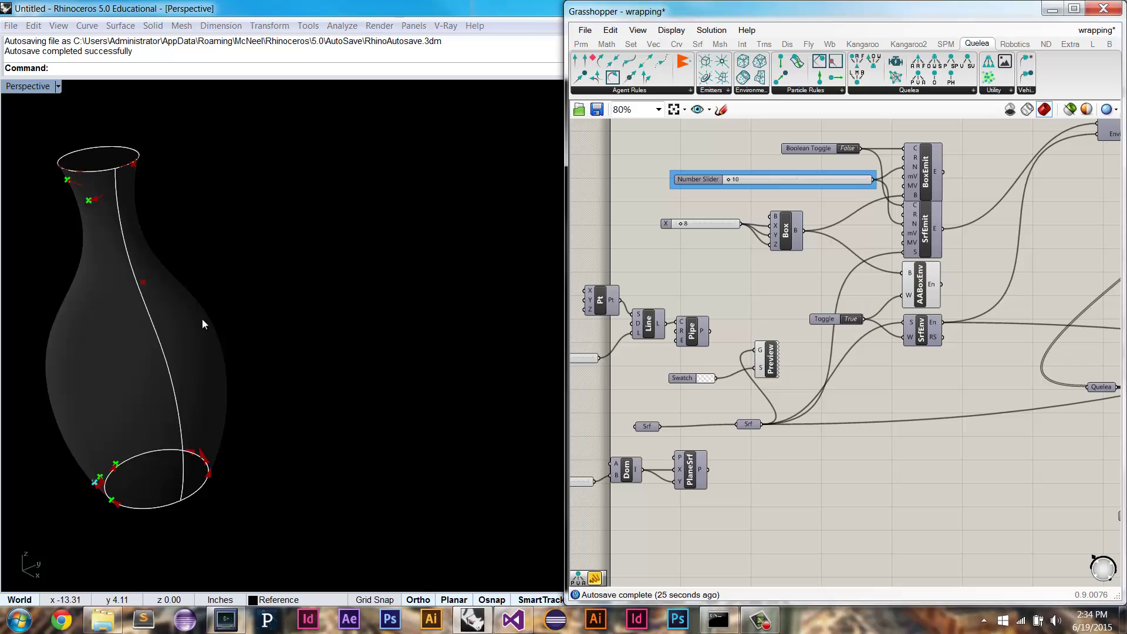
{"action": "right_click_drag", "start_coordinate": [202, 319], "coordinate": [282, 384]}
{"action": "right_click_drag", "start_coordinate": [154, 409], "coordinate": [171, 382]}
- Enable the Seek component again and watch the agents approach its target on the vase surface
{"action": "scroll", "coordinate": [968, 347], "scroll_direction": "down", "scroll_amount": 3}
{"action": "right_click_drag", "start_coordinate": [1051, 339], "coordinate": [708, 327]}
{"action": "scroll", "coordinate": [980, 302], "scroll_direction": "up", "scroll_amount": 2}
{"action": "right_click", "coordinate": [968, 247]}
{"action": "left_click", "coordinate": [988, 288]}
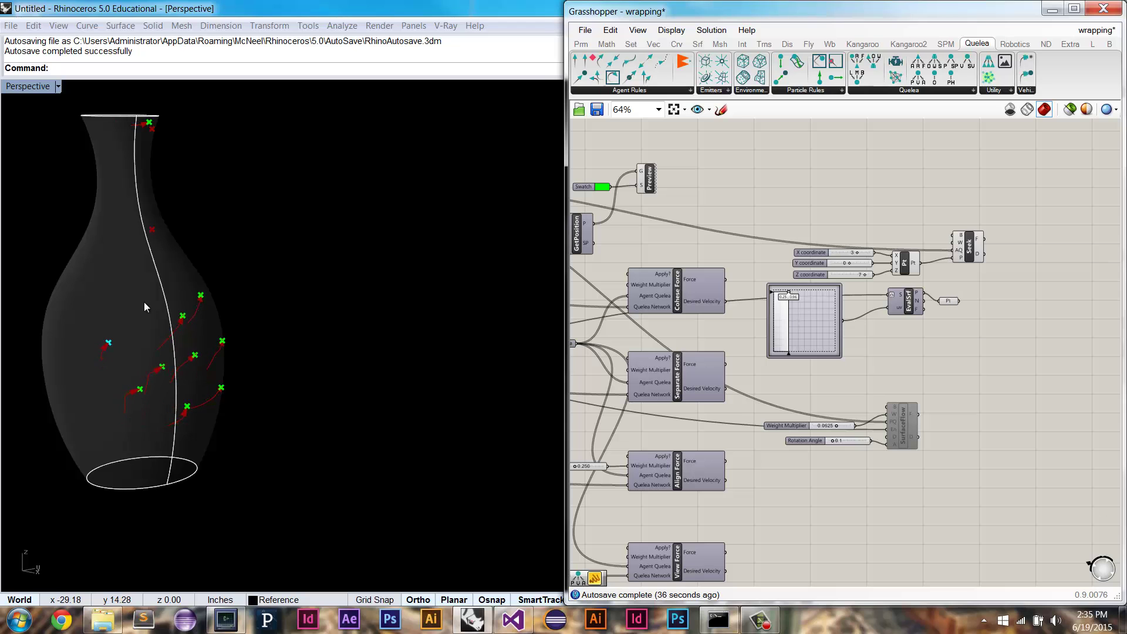
{"action": "right_click_drag", "start_coordinate": [143, 302], "coordinate": [242, 304]}
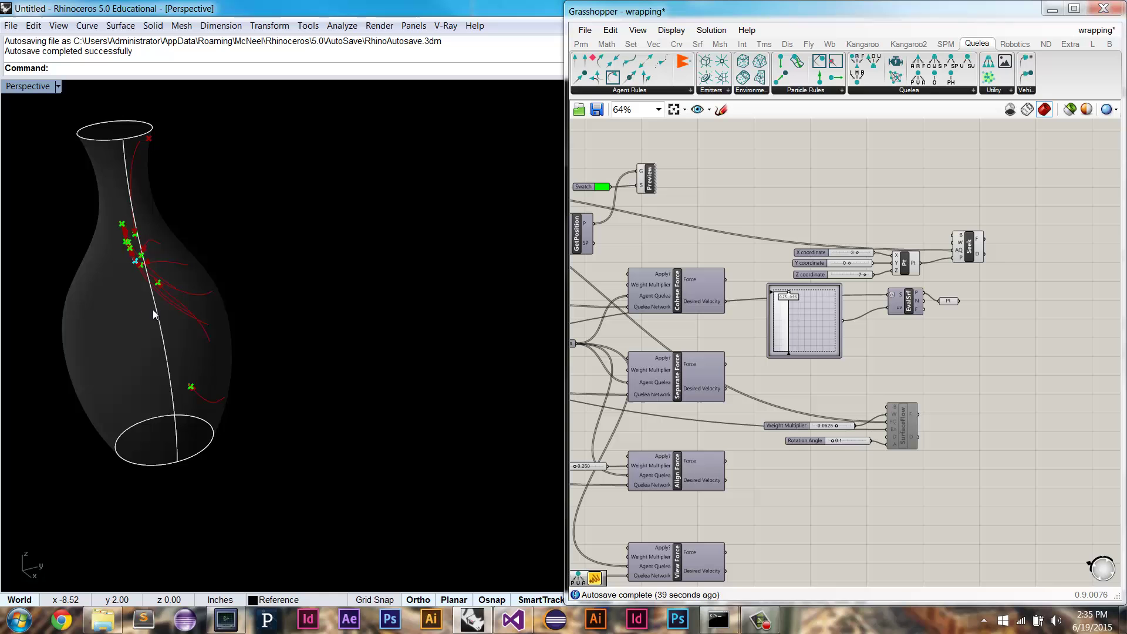
{"action": "right_click_drag", "start_coordinate": [144, 294], "coordinate": [118, 299]}
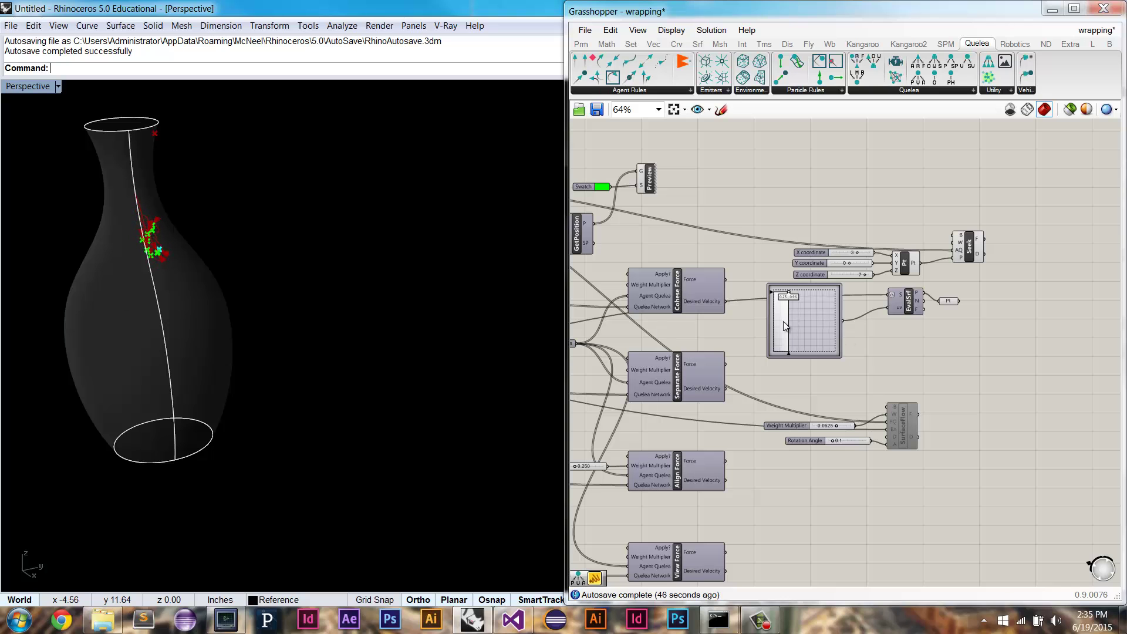
- Add a PolyLine component beside DeParticle and connect DeParticle's P output to its V input
{"action": "right_click_drag", "start_coordinate": [711, 280], "coordinate": [846, 357]}
{"action": "right_click_drag", "start_coordinate": [724, 216], "coordinate": [879, 343]}
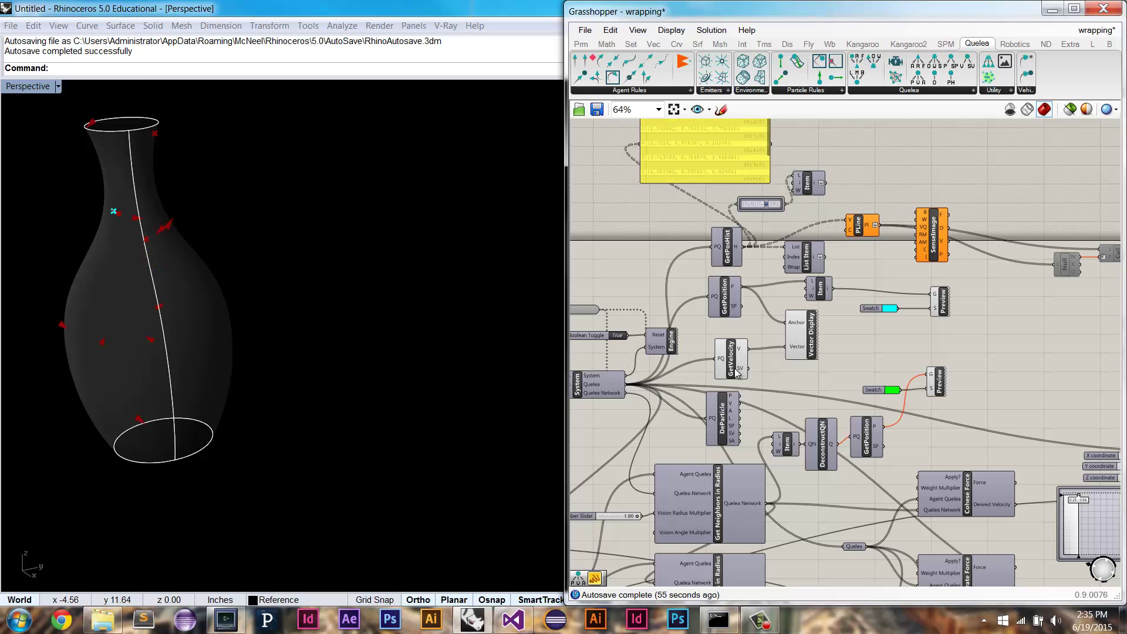
{"action": "double_click", "coordinate": [782, 397]}
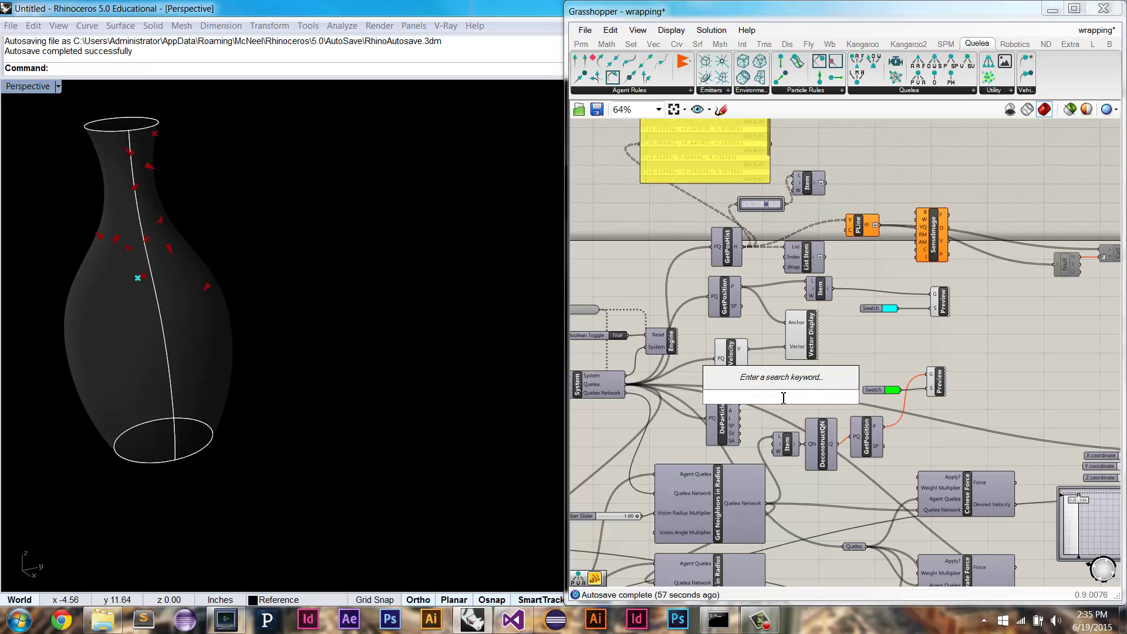
{"action": "type", "text": "poly"}
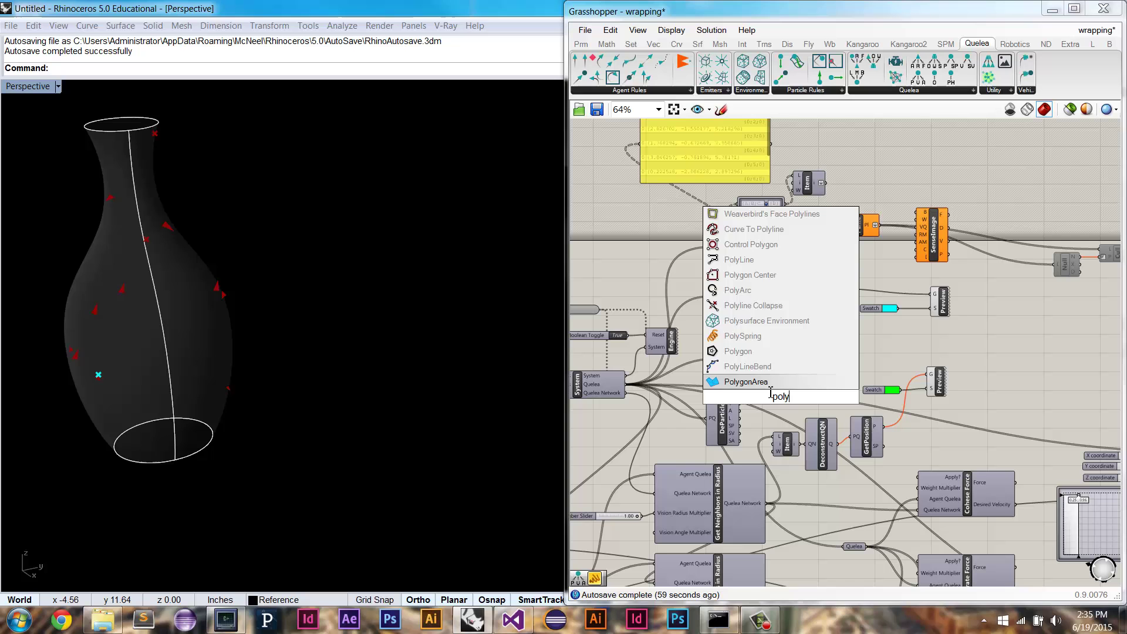
{"action": "left_click", "coordinate": [754, 259]}
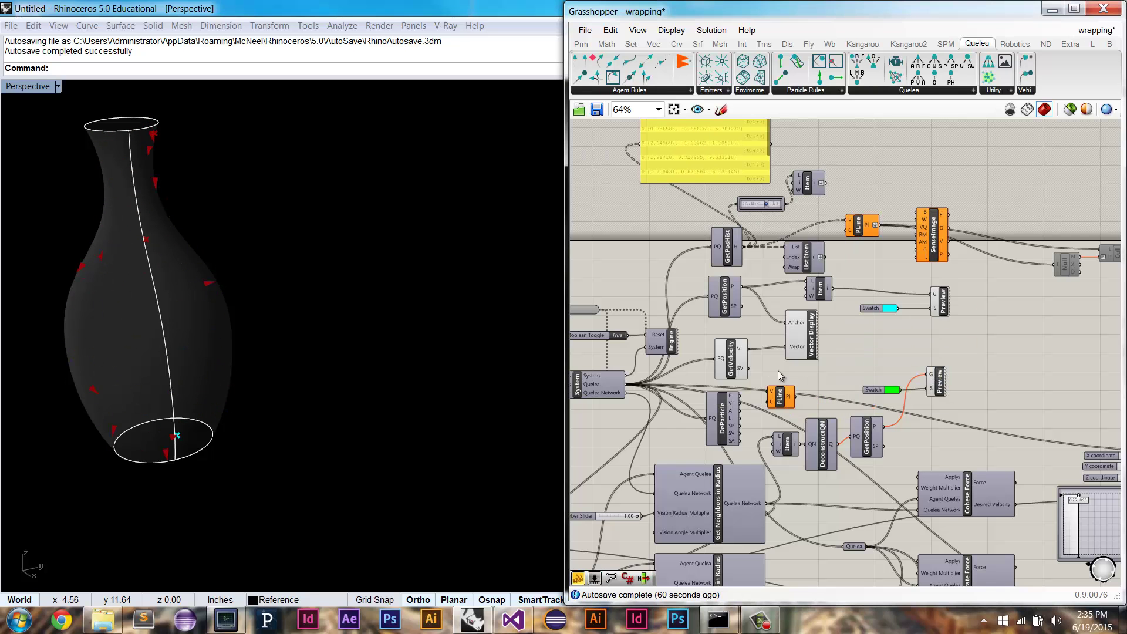
{"action": "scroll", "coordinate": [735, 417], "scroll_direction": "up", "scroll_amount": 3}
{"action": "left_click", "coordinate": [712, 399]}
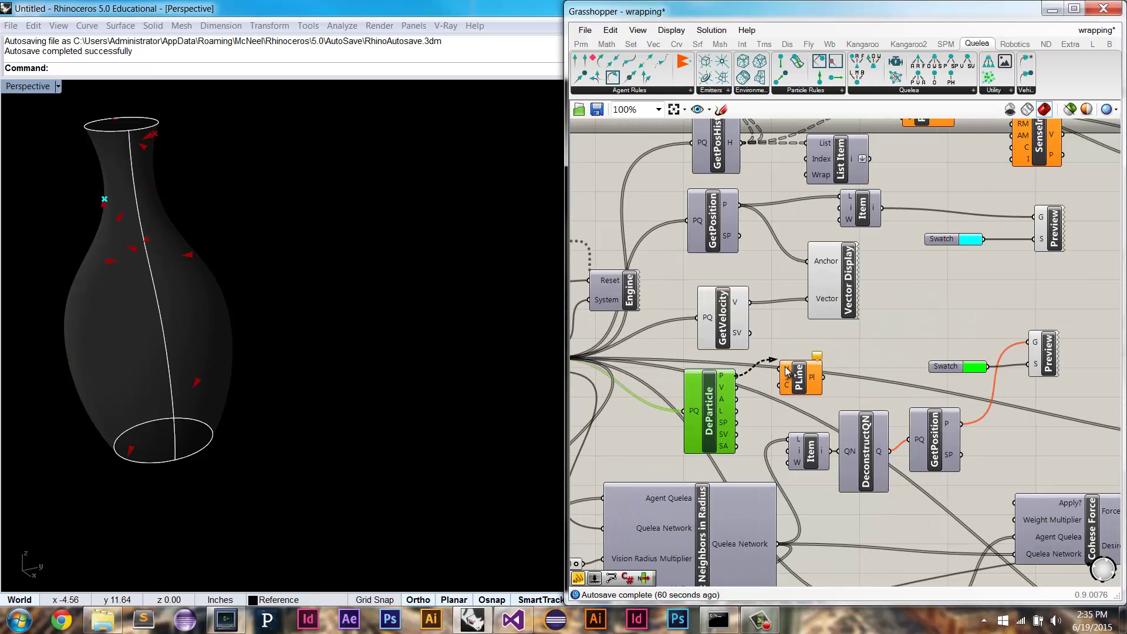
{"action": "left_click_drag", "start_coordinate": [803, 380], "coordinate": [815, 381]}
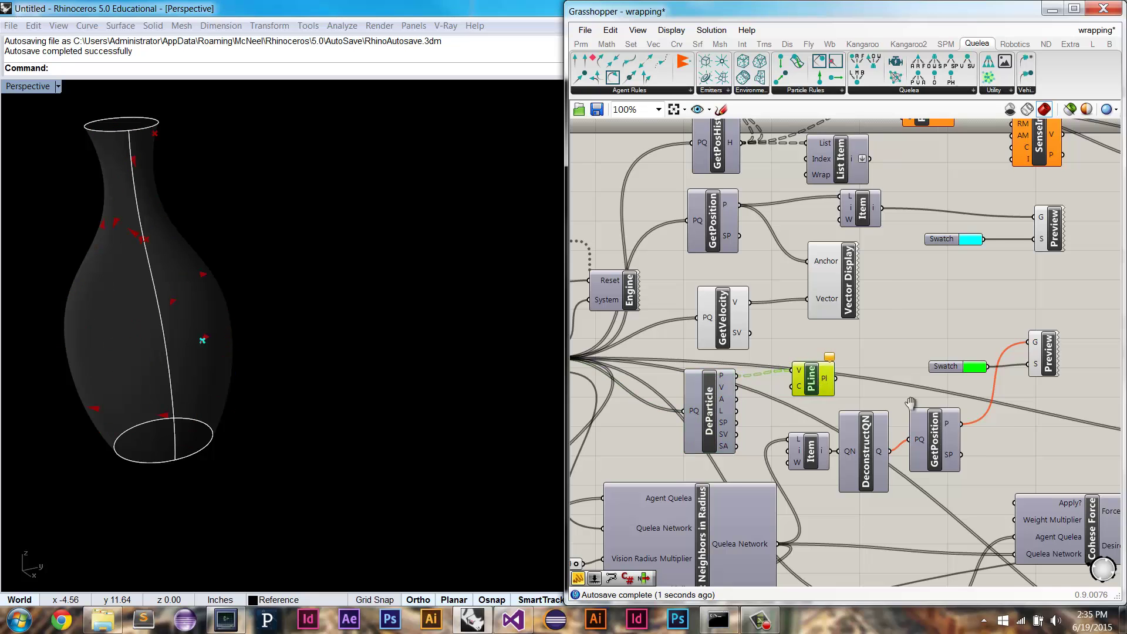
- Turn off the preview of the PolyLine component fed by GetPosHist
{"action": "right_click_drag", "start_coordinate": [910, 403], "coordinate": [920, 483]}
{"action": "right_click", "coordinate": [934, 194]}
{"action": "left_click", "coordinate": [956, 218]}
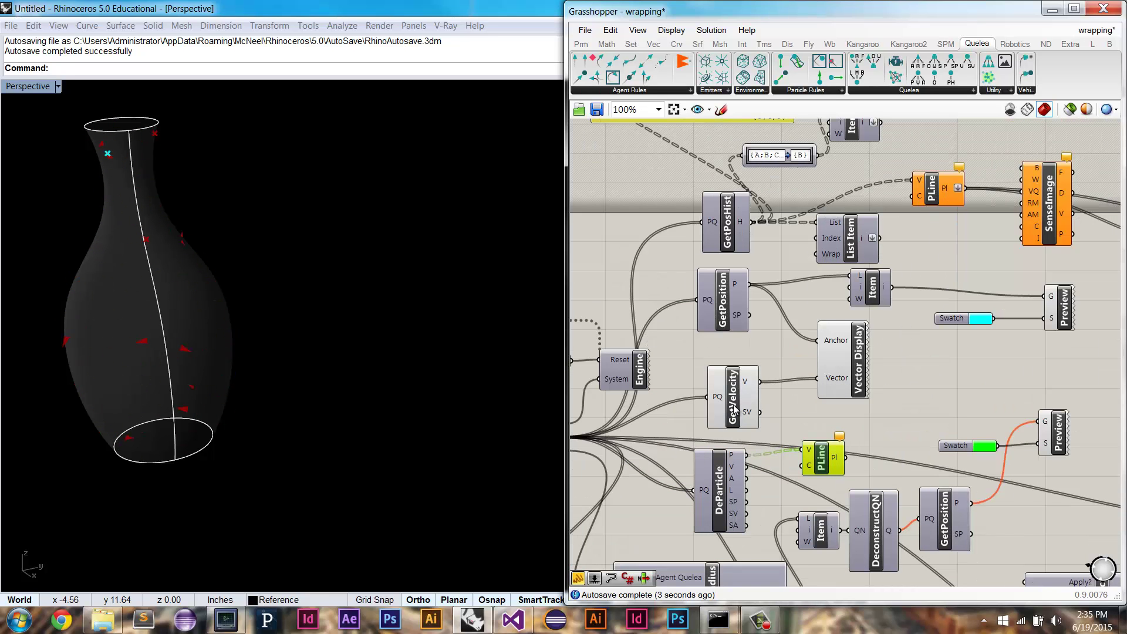
- Set the Engine's Reset toggle to False and examine the agents' trails around the vase
{"action": "right_click_drag", "start_coordinate": [763, 440], "coordinate": [887, 414]}
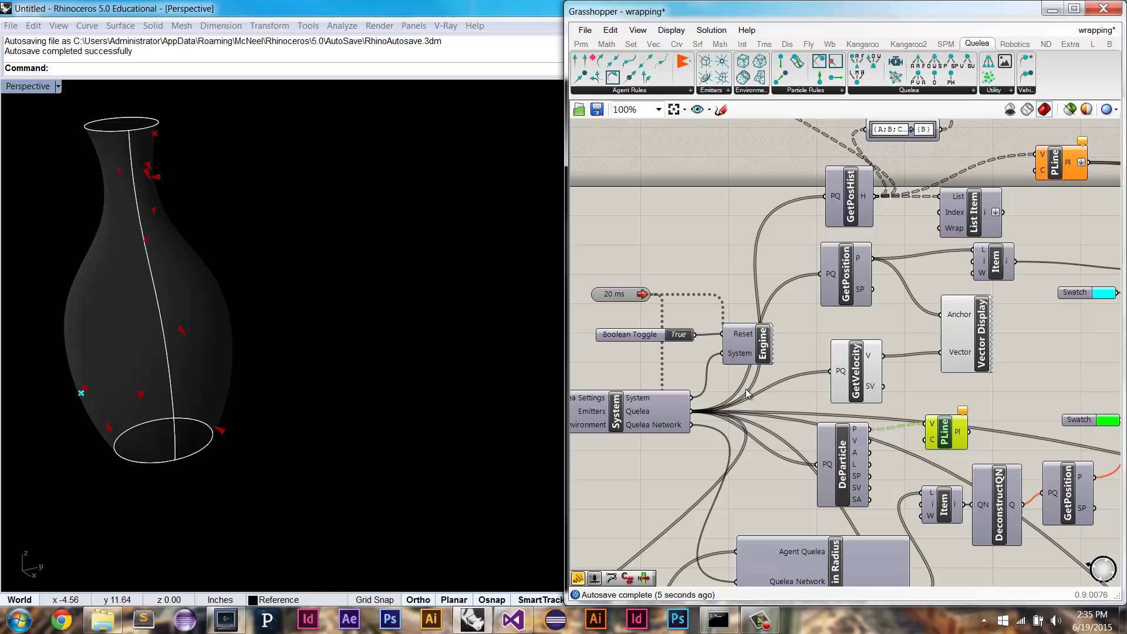
{"action": "double_click", "coordinate": [678, 335]}
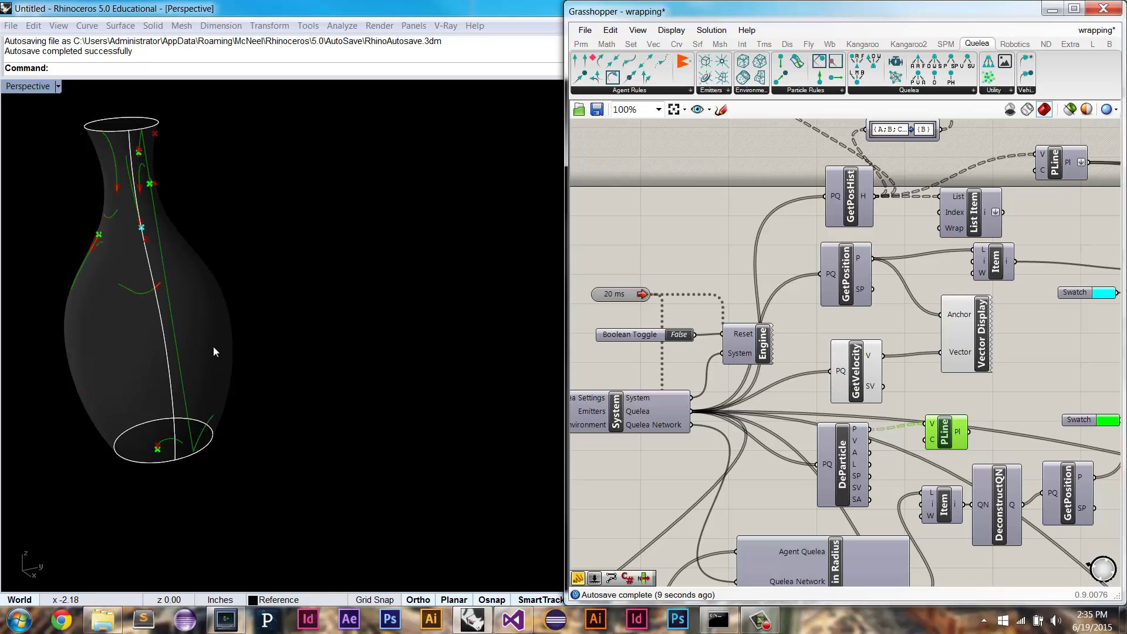
{"action": "right_click_drag", "start_coordinate": [146, 258], "coordinate": [224, 252]}
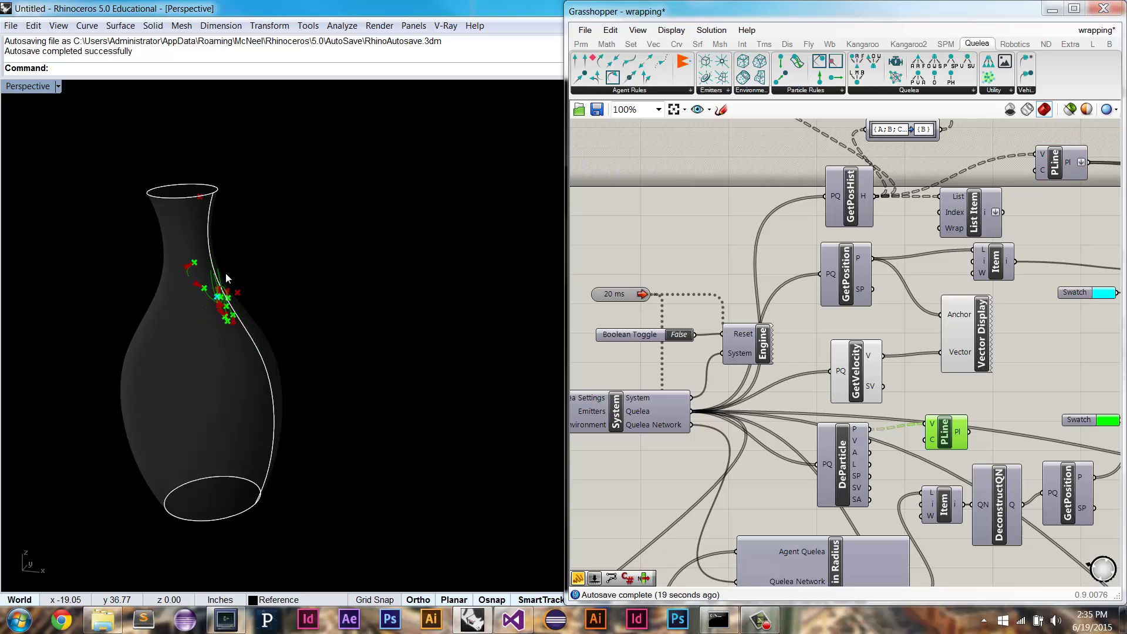
{"action": "right_click_drag", "start_coordinate": [260, 333], "coordinate": [368, 336]}
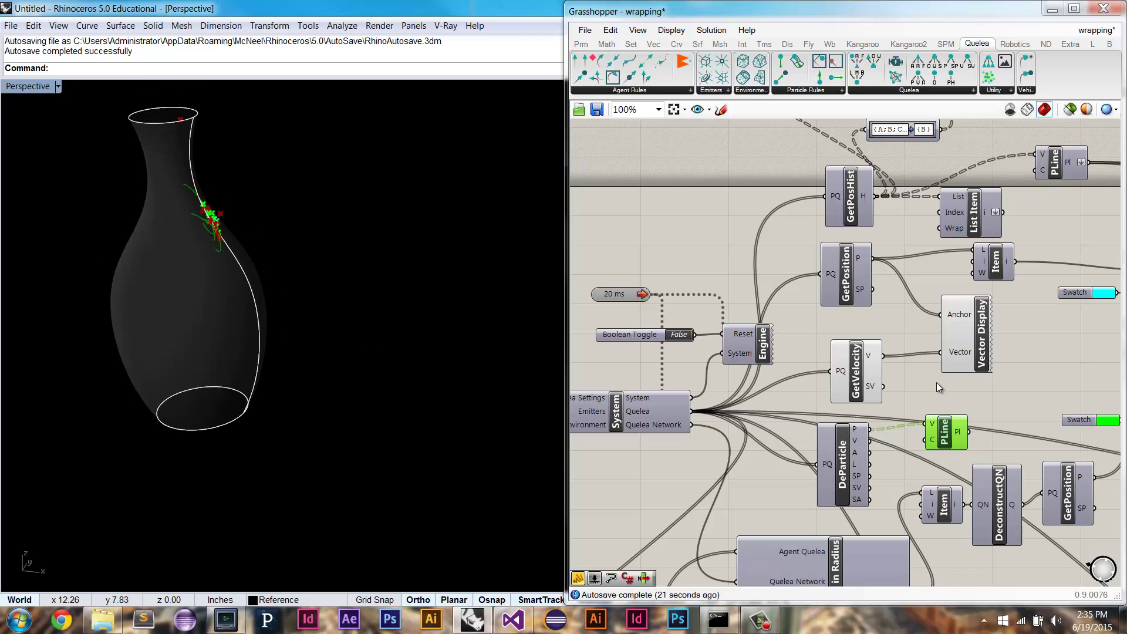
- Set the Engine's Reset toggle to True and delete the PolyLine component connected to DeParticle
{"action": "double_click", "coordinate": [681, 334]}
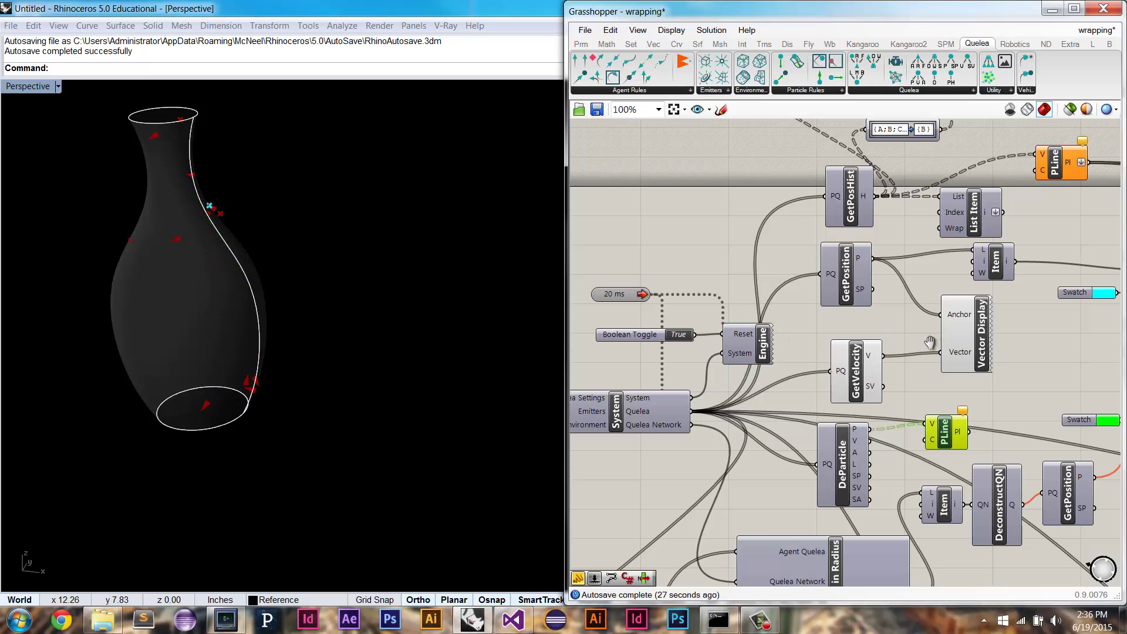
{"action": "right_click_drag", "start_coordinate": [951, 391], "coordinate": [882, 470]}
{"action": "key", "text": "Delete"}
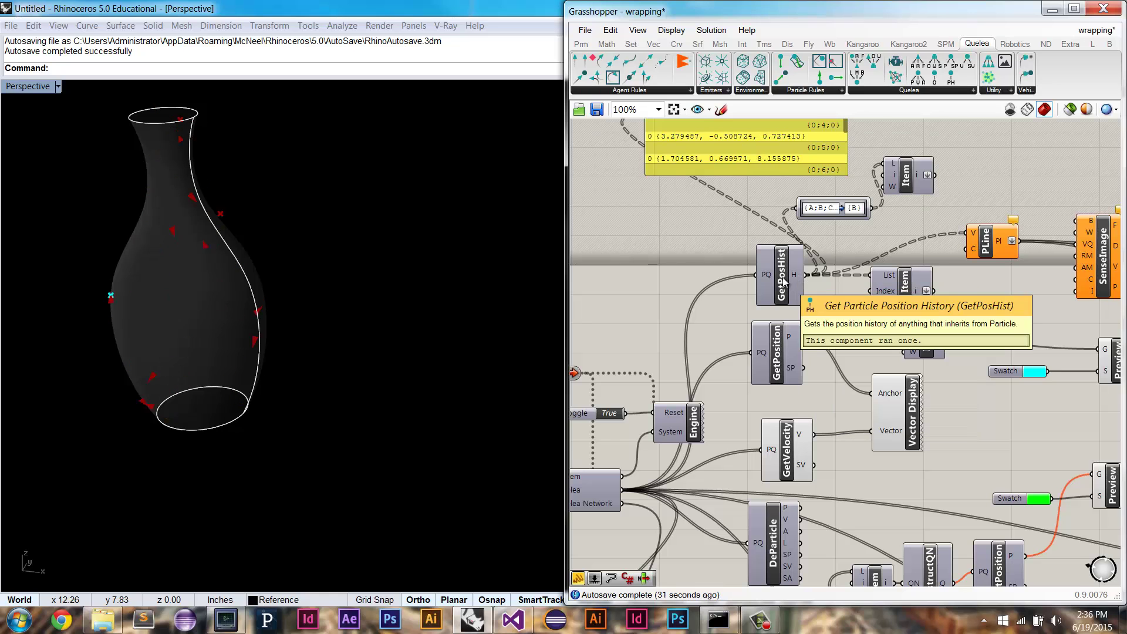
- Inspect the GetPosHist component and the data tree of its Position History output
{"action": "mouse_move", "coordinate": [789, 513]}
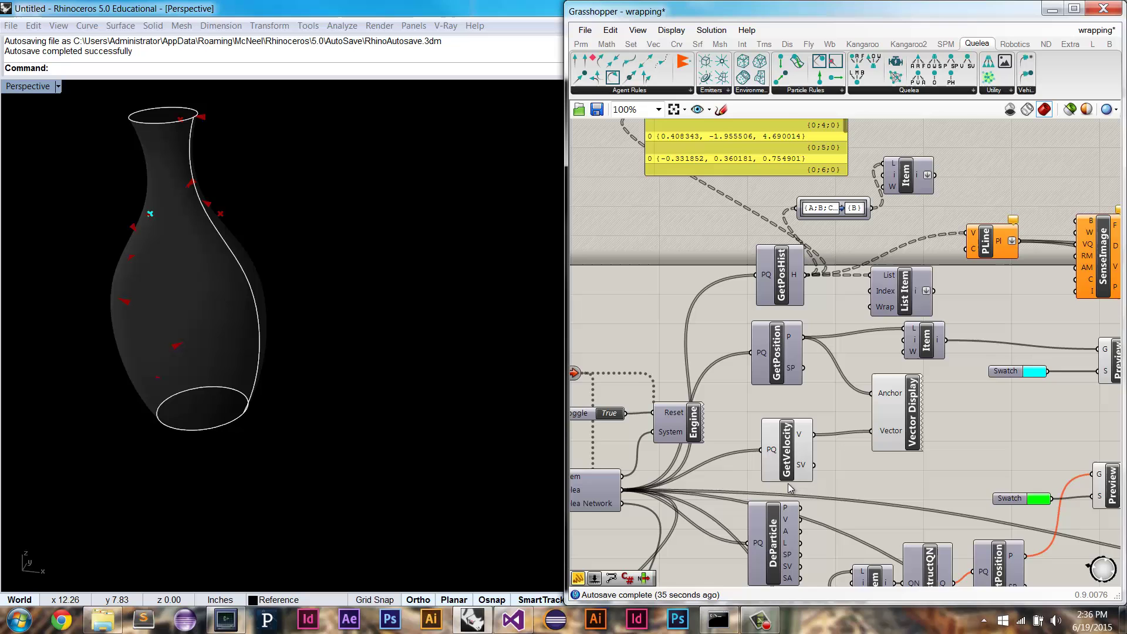
{"action": "right_click_drag", "start_coordinate": [824, 286], "coordinate": [777, 358]}
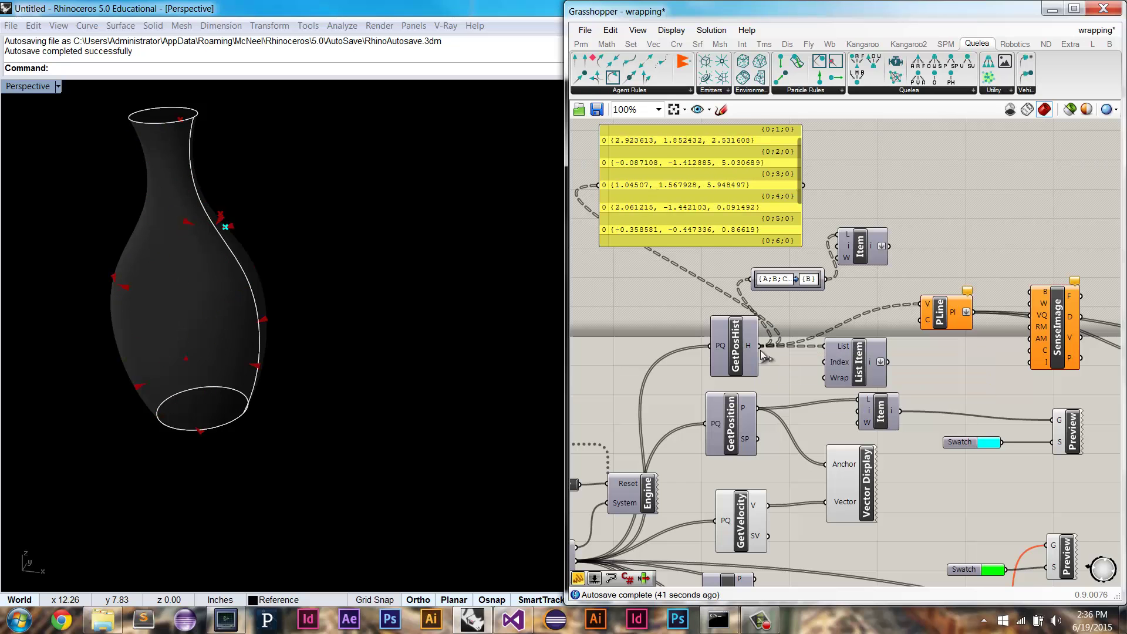
{"action": "mouse_move", "coordinate": [752, 342]}
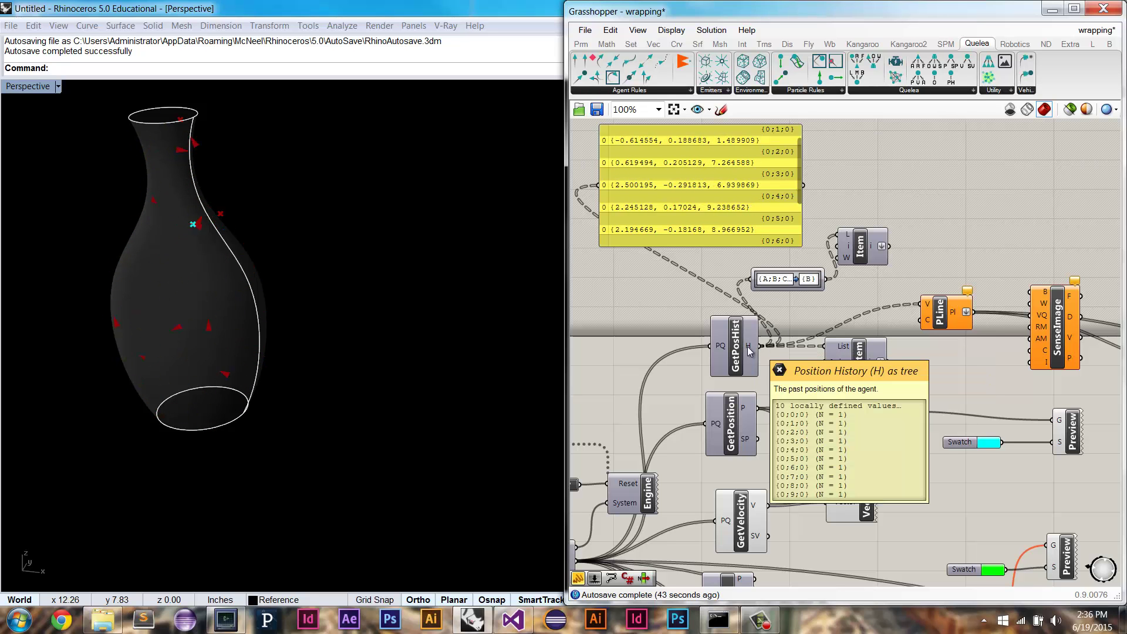
- Set the Engine's Reset toggle to False and inspect the data tree of GetPosHist's Position History output
{"action": "right_click_drag", "start_coordinate": [570, 487], "coordinate": [685, 479]}
{"action": "left_click", "coordinate": [681, 476]}
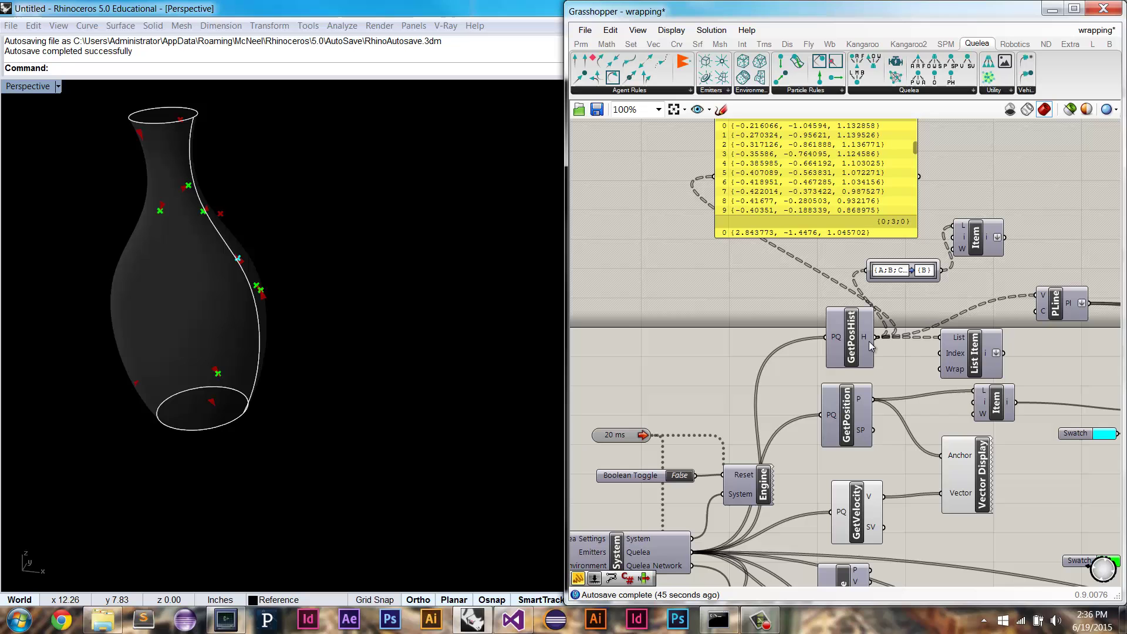
{"action": "mouse_move", "coordinate": [867, 336]}
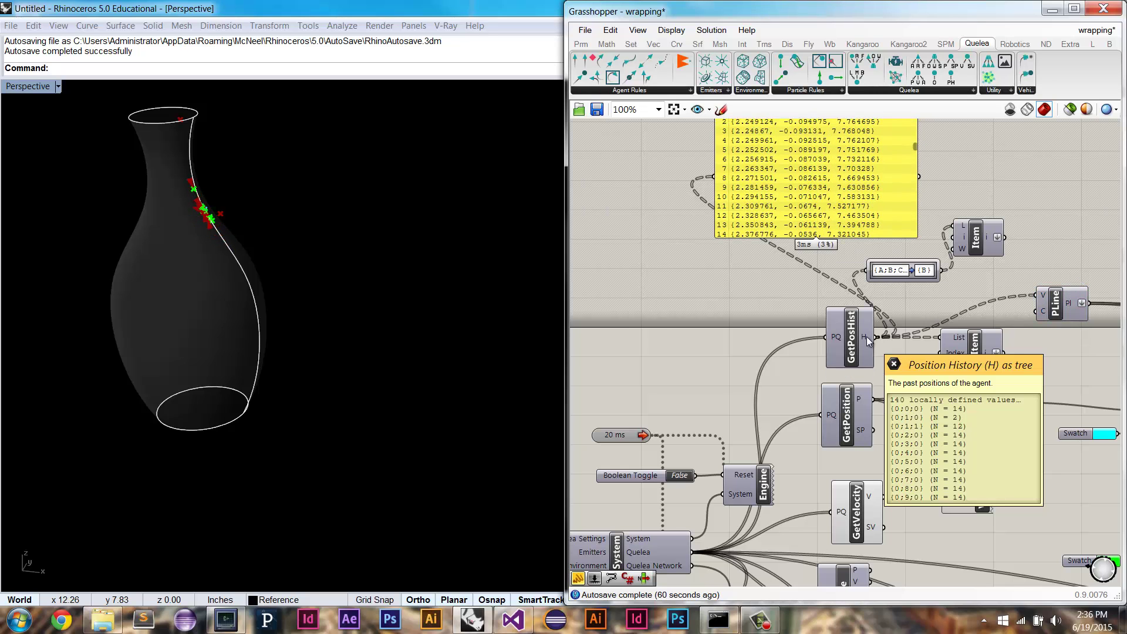
- Turn off the preview of the List Item fed by GetPosHist and of the cyan and green custom Preview components
{"action": "right_click", "coordinate": [977, 349]}
{"action": "right_click_drag", "start_coordinate": [827, 473], "coordinate": [910, 418]}
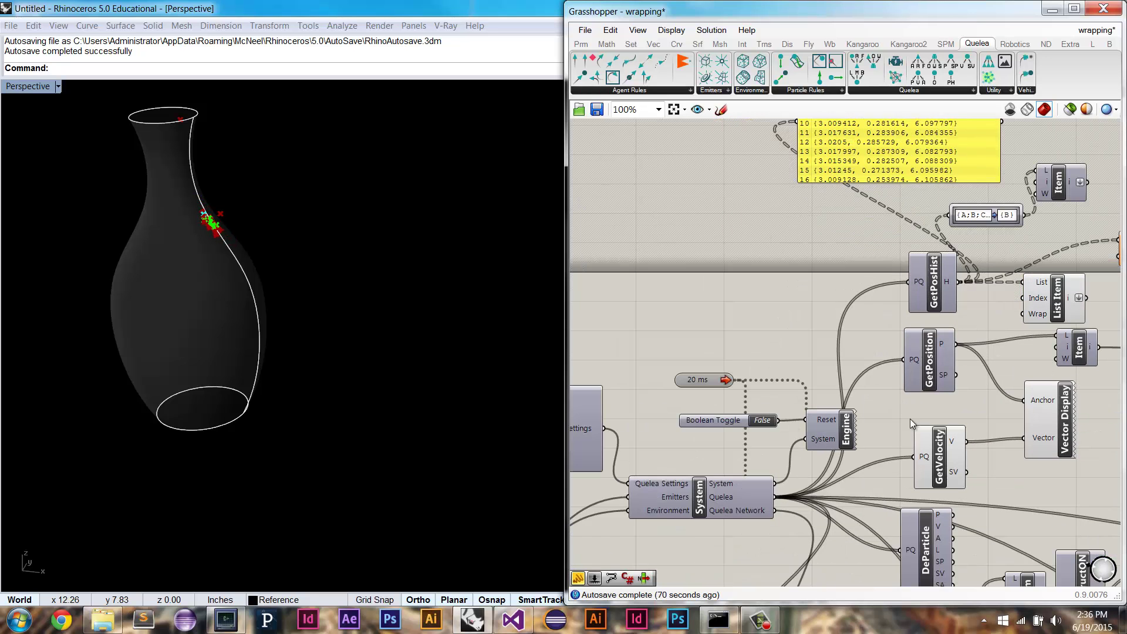
{"action": "right_click_drag", "start_coordinate": [1087, 405], "coordinate": [831, 391]}
{"action": "left_click_drag", "start_coordinate": [1053, 497], "coordinate": [970, 319]}
{"action": "middle_click", "coordinate": [970, 318]}
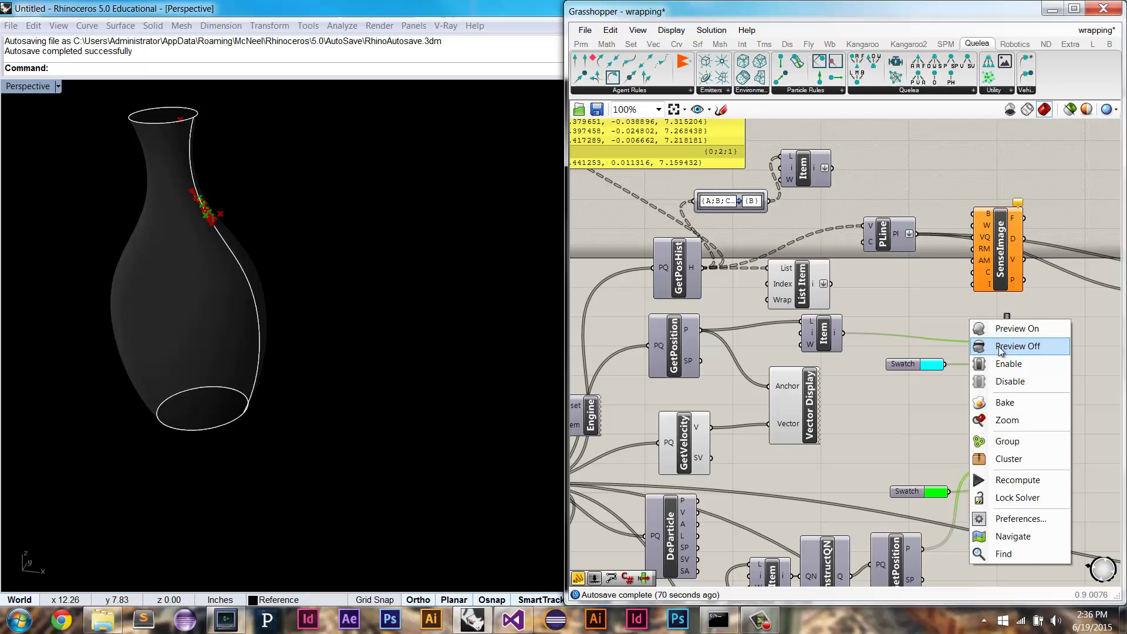
{"action": "left_click", "coordinate": [999, 346]}
- Restart the simulation by toggling Reset to True and back to False, and select the List Item to examine its points on the vase
{"action": "right_click_drag", "start_coordinate": [736, 389], "coordinate": [868, 378]}
{"action": "double_click", "coordinate": [636, 396]}
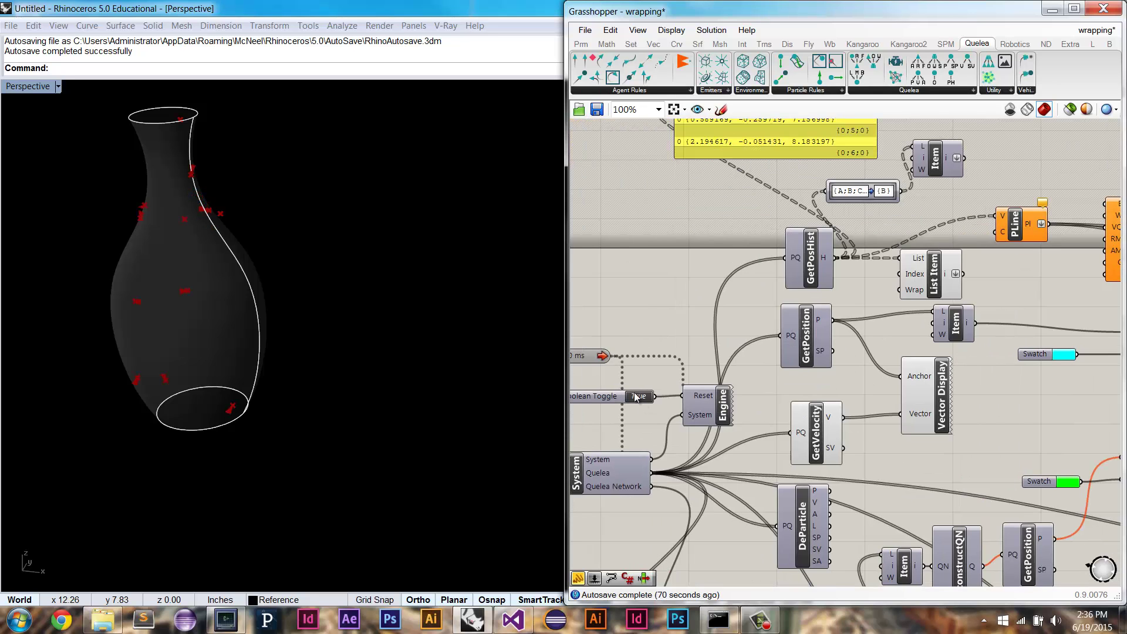
{"action": "double_click", "coordinate": [636, 395]}
{"action": "left_click", "coordinate": [933, 275]}
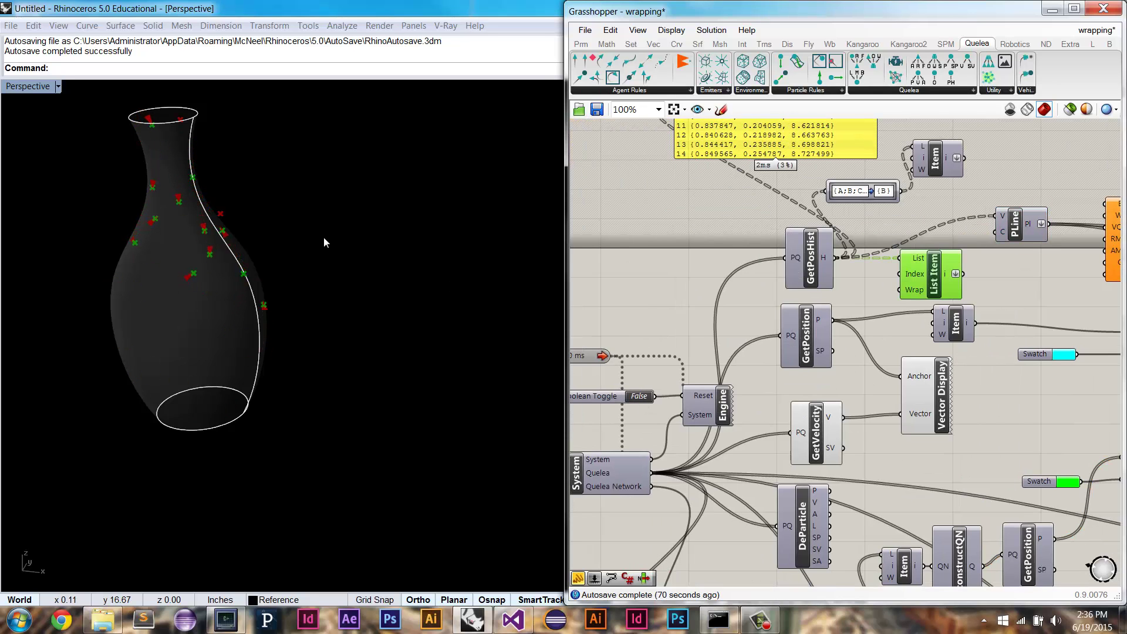
{"action": "right_click_drag", "start_coordinate": [317, 237], "coordinate": [351, 246]}
{"action": "scroll", "coordinate": [344, 248], "scroll_direction": "up", "scroll_amount": 5}
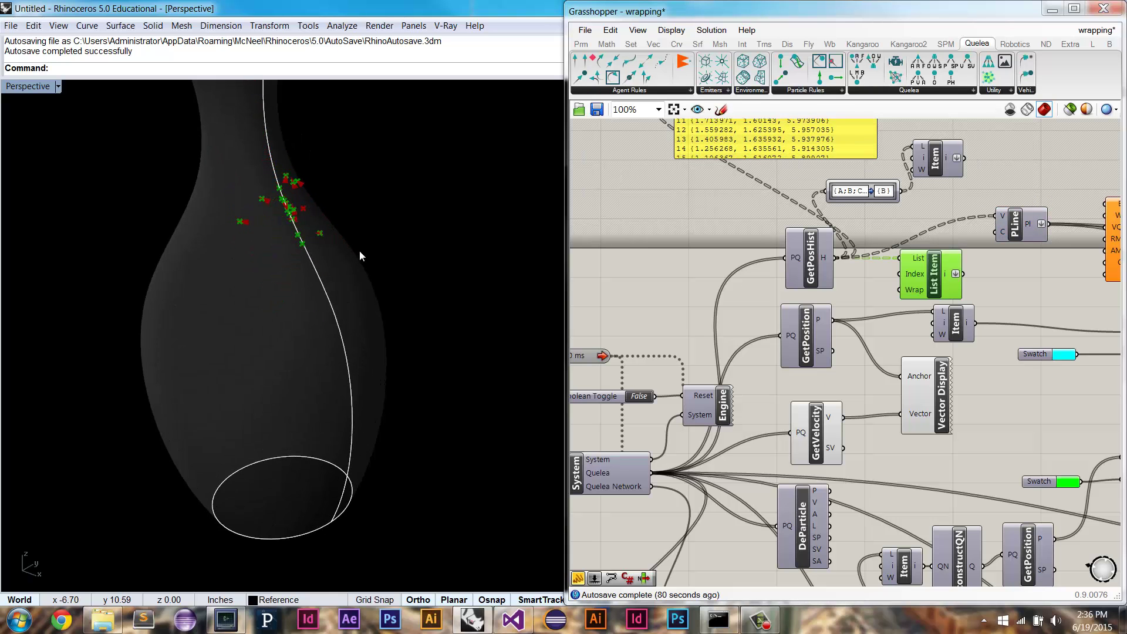
- Turn on the preview of the PolyLine component fed by GetPosHist
{"action": "left_click", "coordinate": [1012, 253]}
{"action": "right_click_drag", "start_coordinate": [1012, 253], "coordinate": [947, 263]}
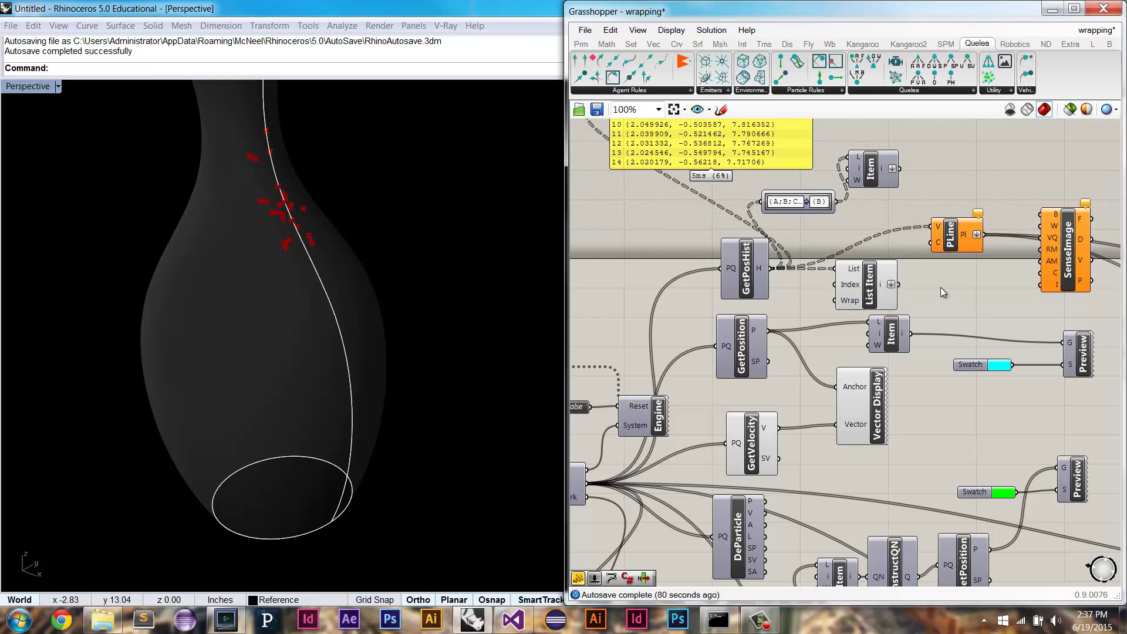
{"action": "left_click", "coordinate": [956, 235]}
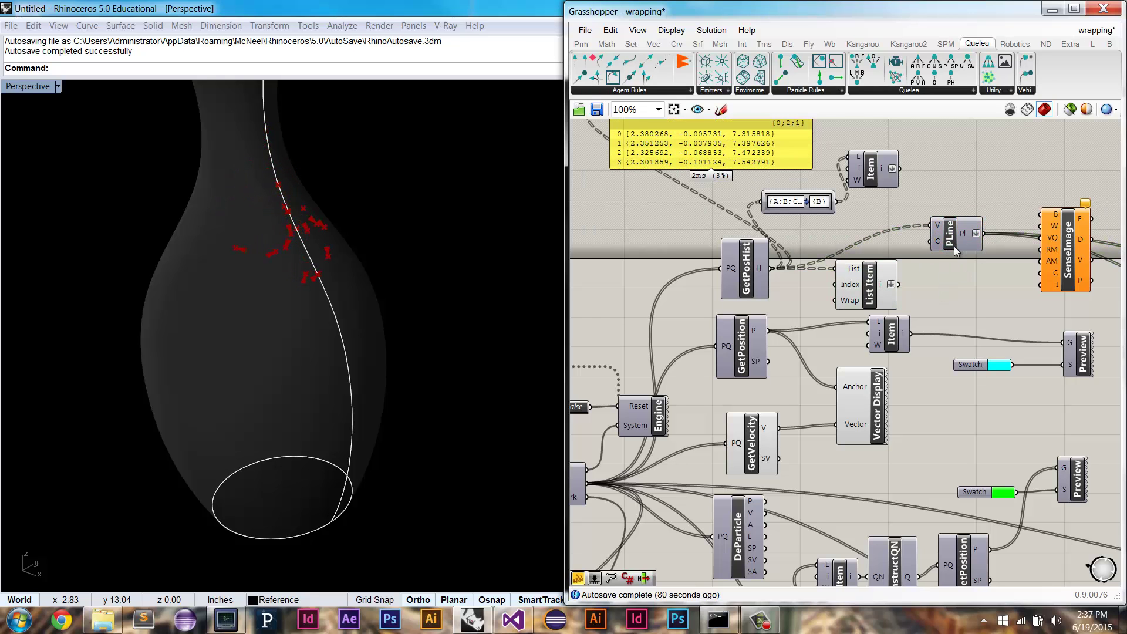
{"action": "right_click", "coordinate": [951, 242]}
{"action": "left_click", "coordinate": [972, 266]}
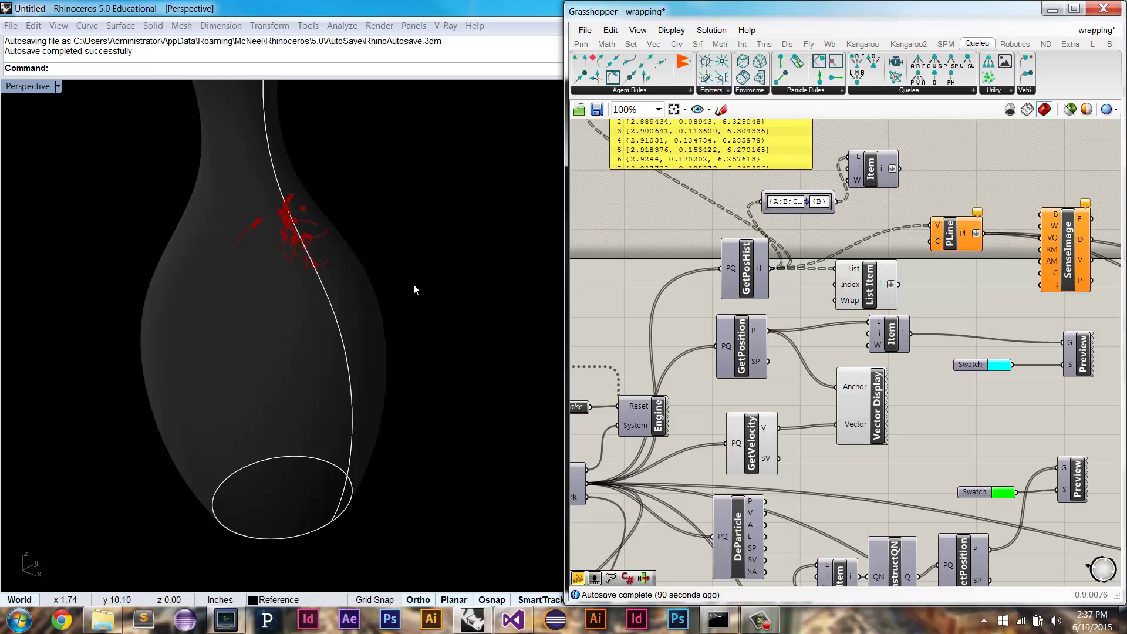
- Select the List Item, restart the simulation with the Reset toggle, and compare its points with the agents' trails around the vase
{"action": "left_click", "coordinate": [863, 284]}
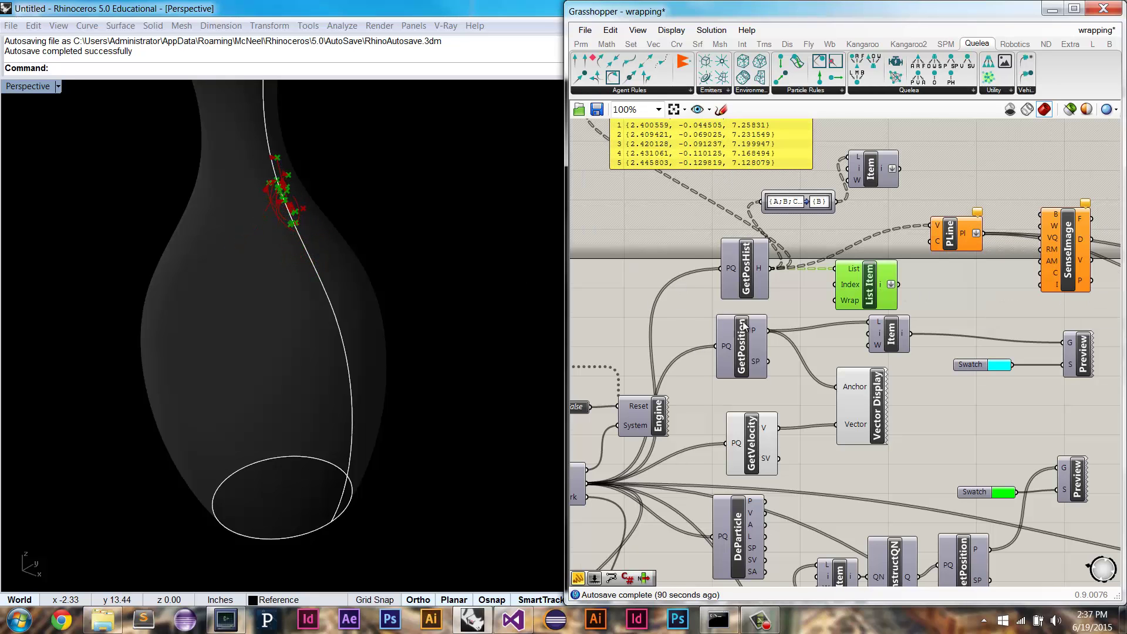
{"action": "right_click_drag", "start_coordinate": [588, 397], "coordinate": [703, 374]}
{"action": "double_click", "coordinate": [686, 385]}
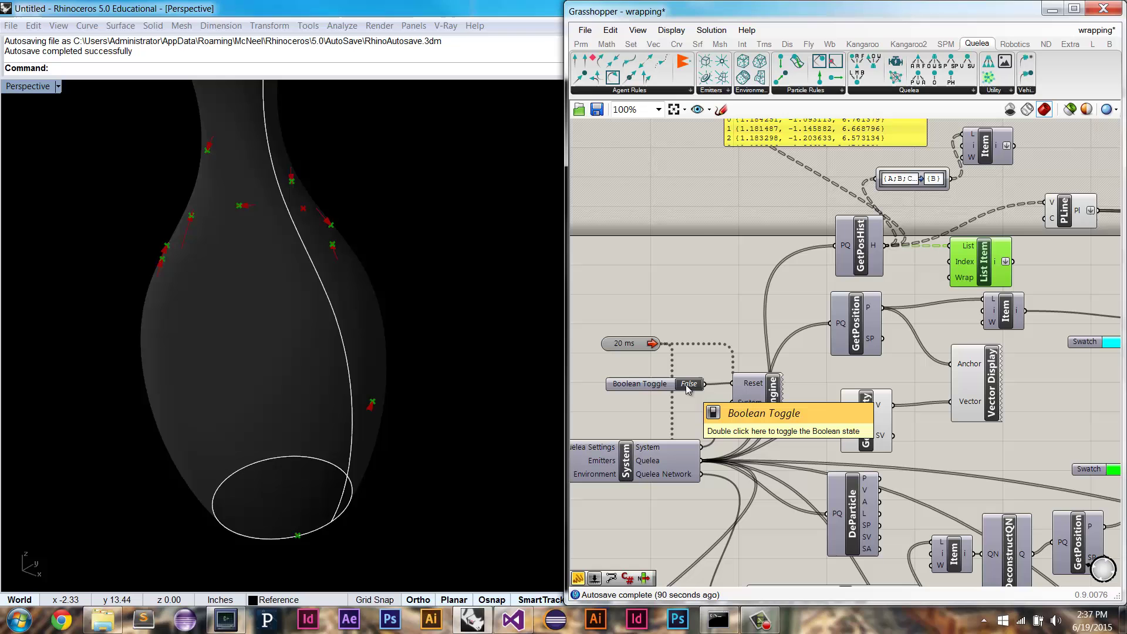
{"action": "double_click", "coordinate": [687, 385]}
{"action": "scroll", "coordinate": [383, 183], "scroll_direction": "up", "scroll_amount": 5}
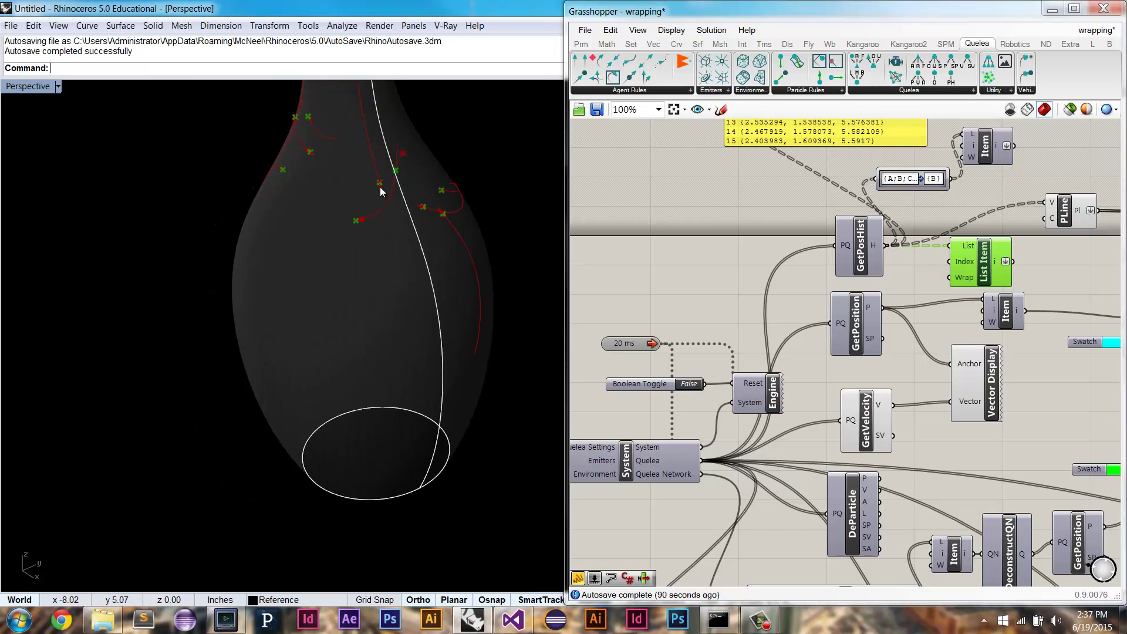
{"action": "scroll", "coordinate": [400, 169], "scroll_direction": "up", "scroll_amount": 2}
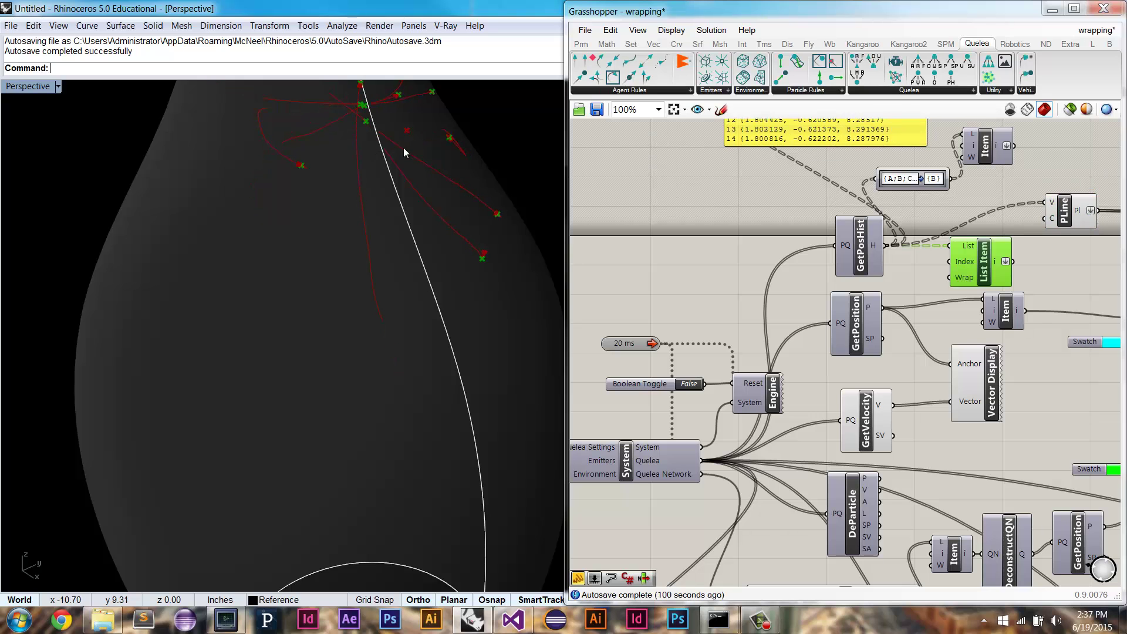
{"action": "scroll", "coordinate": [329, 273], "scroll_direction": "down", "scroll_amount": 5}
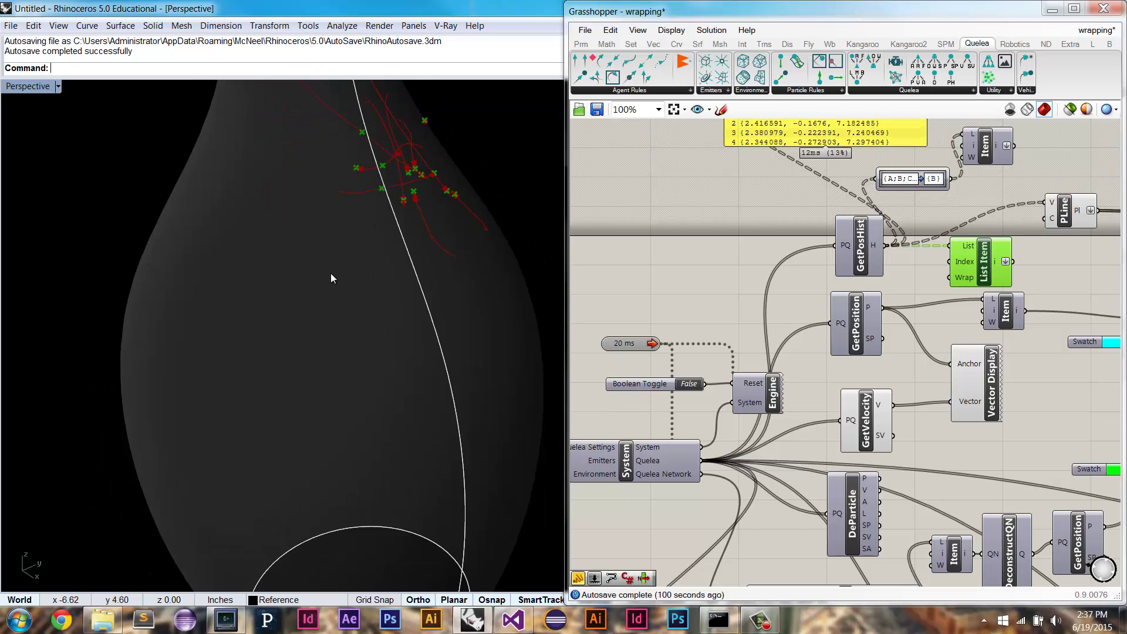
{"action": "scroll", "coordinate": [332, 287], "scroll_direction": "down", "scroll_amount": 3}
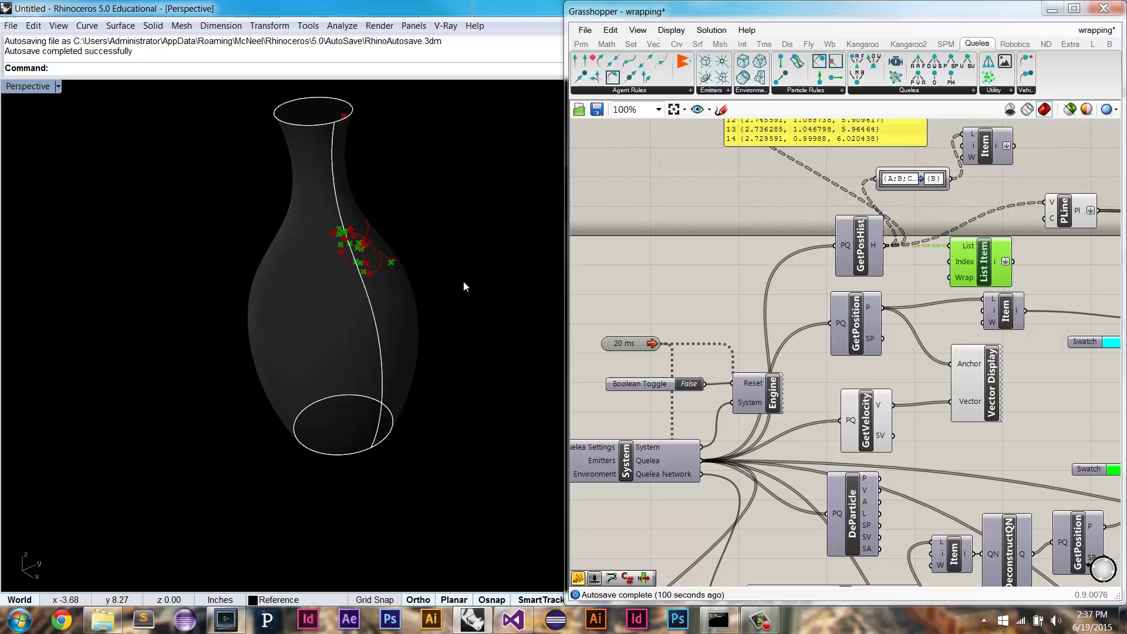
{"action": "right_click_drag", "start_coordinate": [463, 280], "coordinate": [387, 276]}
- Reset the Engine once more by toggling Reset to True and back to False
{"action": "scroll", "coordinate": [794, 300], "scroll_direction": "down", "scroll_amount": 4}
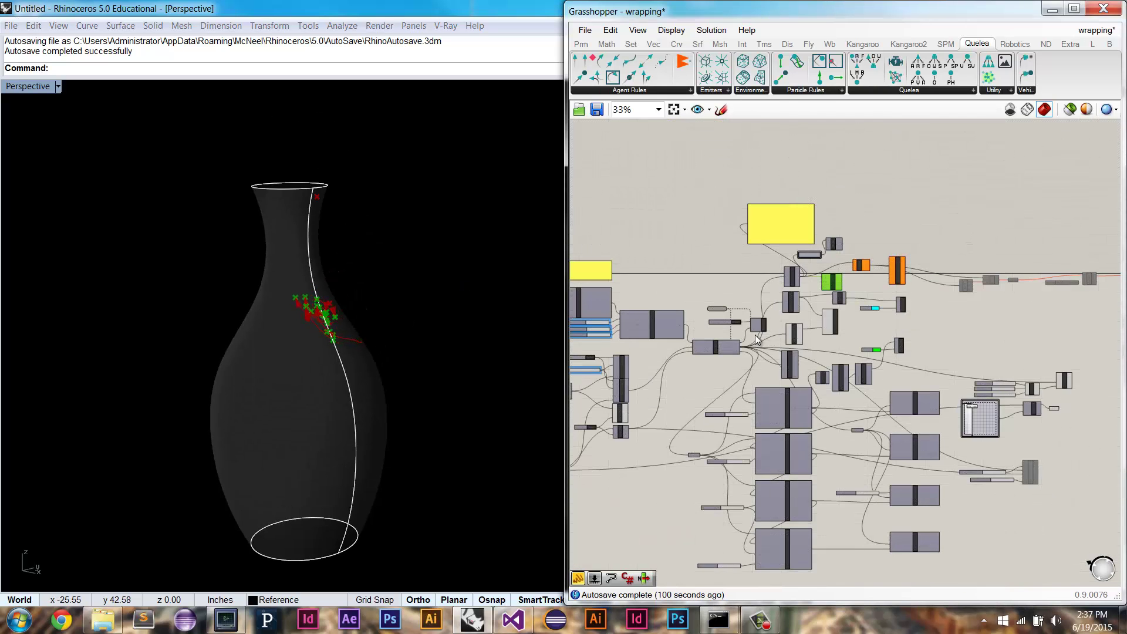
{"action": "scroll", "coordinate": [766, 317], "scroll_direction": "up", "scroll_amount": 3}
{"action": "double_click", "coordinate": [746, 299]}
{"action": "double_click", "coordinate": [745, 299]}
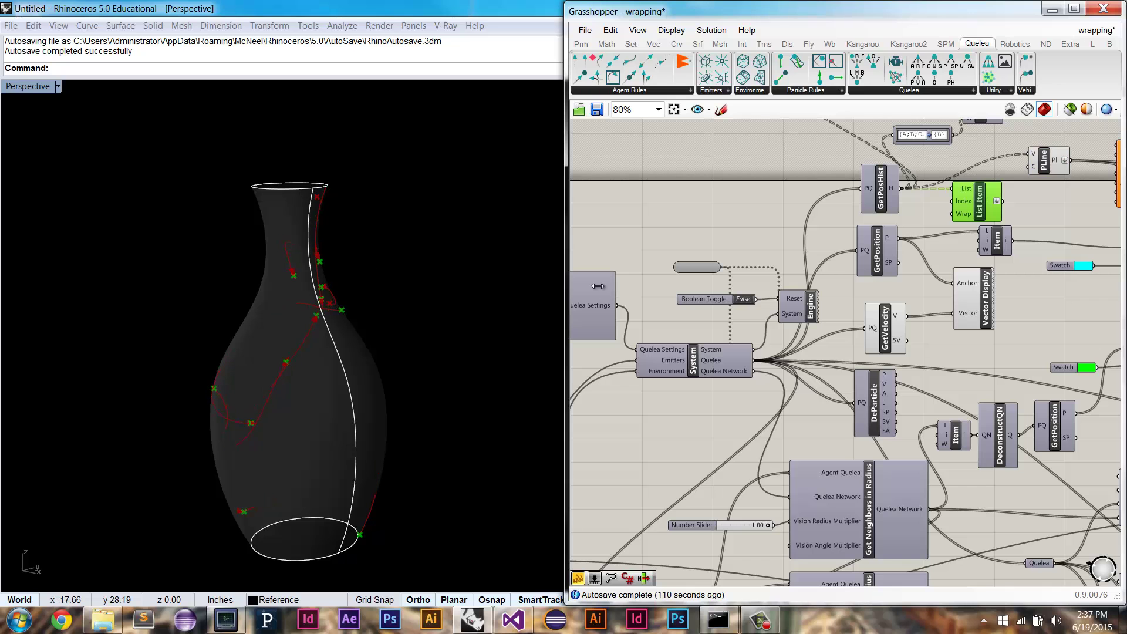
{"action": "right_click_drag", "start_coordinate": [911, 308], "coordinate": [837, 354]}
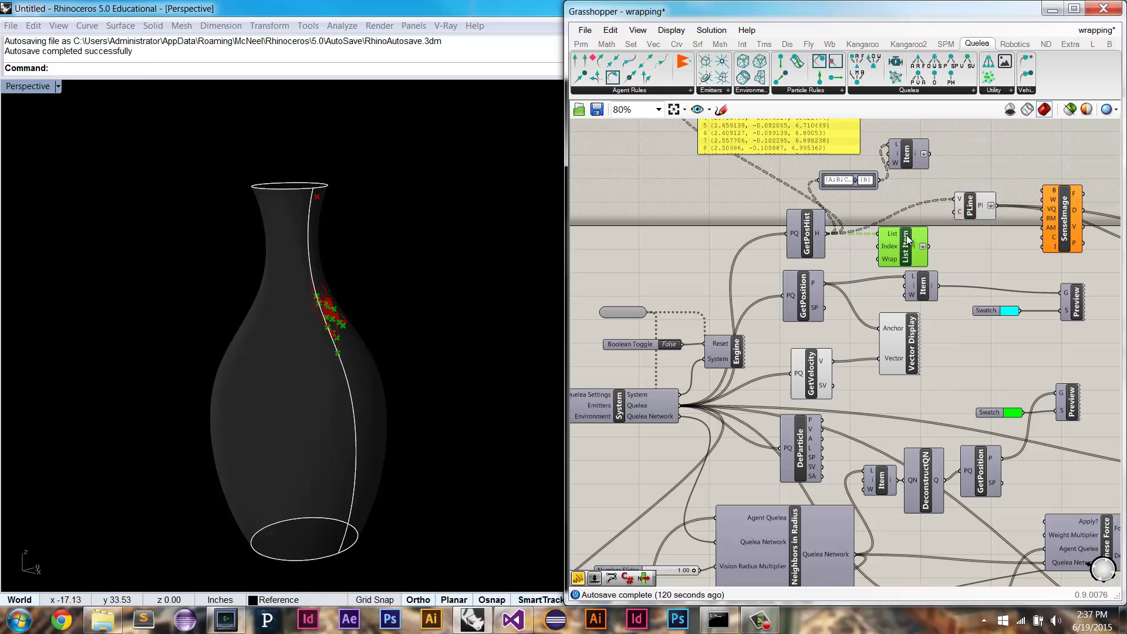
- Shift the List Item slightly closer to GetPosHist and examine its output values and points along the vase's seam
{"action": "left_click_drag", "start_coordinate": [907, 238], "coordinate": [893, 243]}
{"action": "mouse_move", "coordinate": [875, 244]}
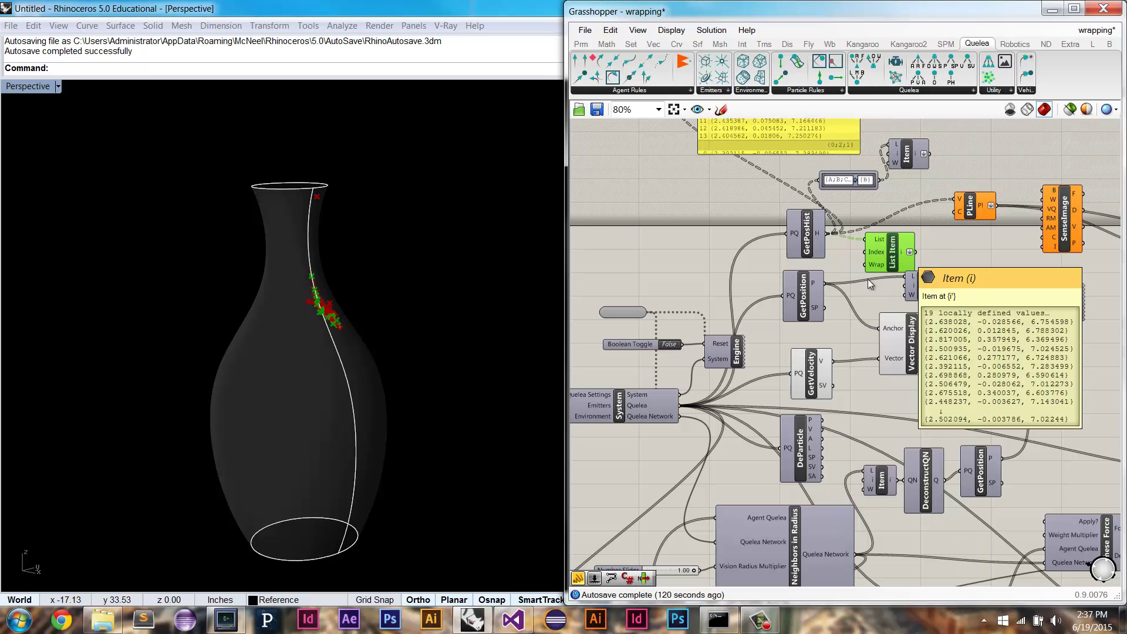
{"action": "scroll", "coordinate": [364, 291], "scroll_direction": "up", "scroll_amount": 6}
{"action": "scroll", "coordinate": [337, 366], "scroll_direction": "up", "scroll_amount": 5}
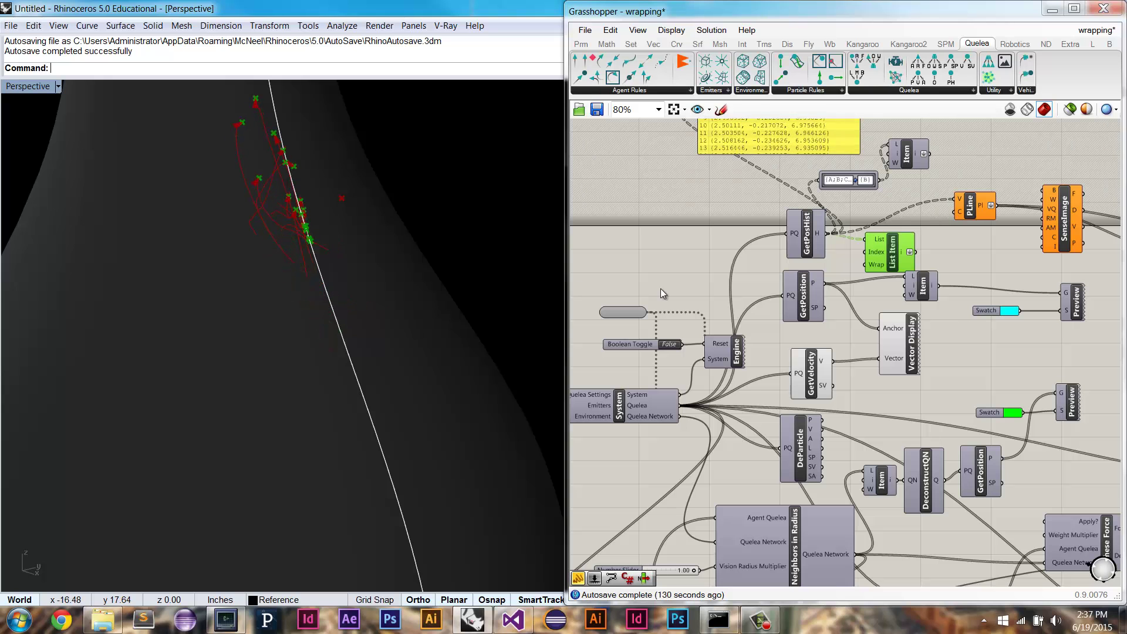
- Open the Path Mapper's editor, review the source {A;B;C}(i) and target {B} expressions, and accept them as they are
{"action": "right_click_drag", "start_coordinate": [848, 333], "coordinate": [852, 383]}
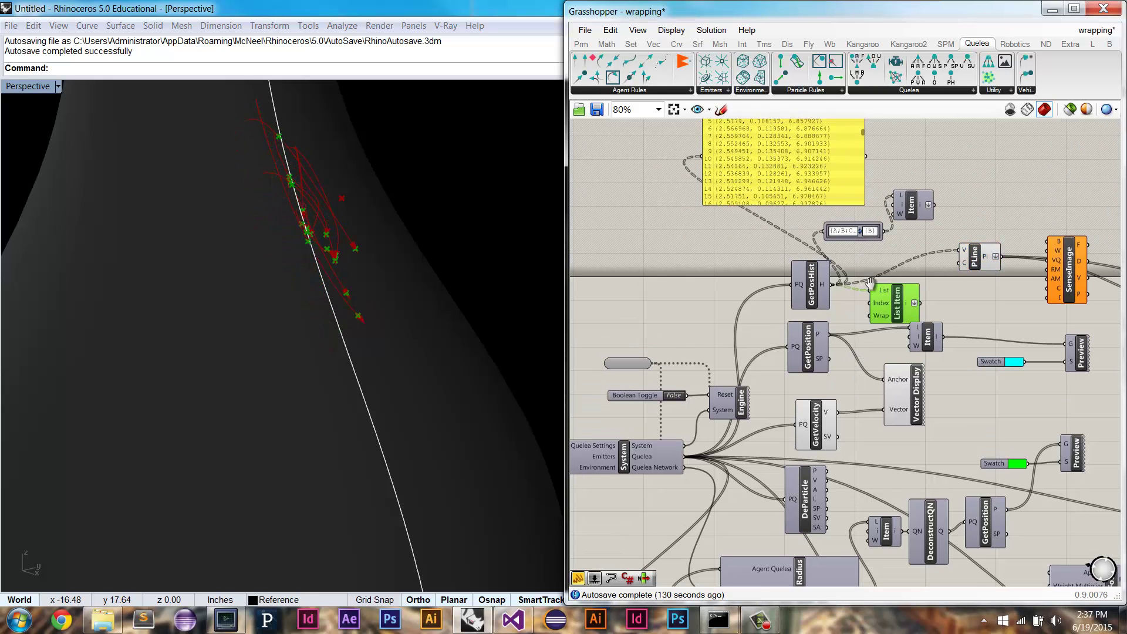
{"action": "right_click_drag", "start_coordinate": [870, 283], "coordinate": [872, 317]}
{"action": "scroll", "coordinate": [874, 294], "scroll_direction": "up", "scroll_amount": 2}
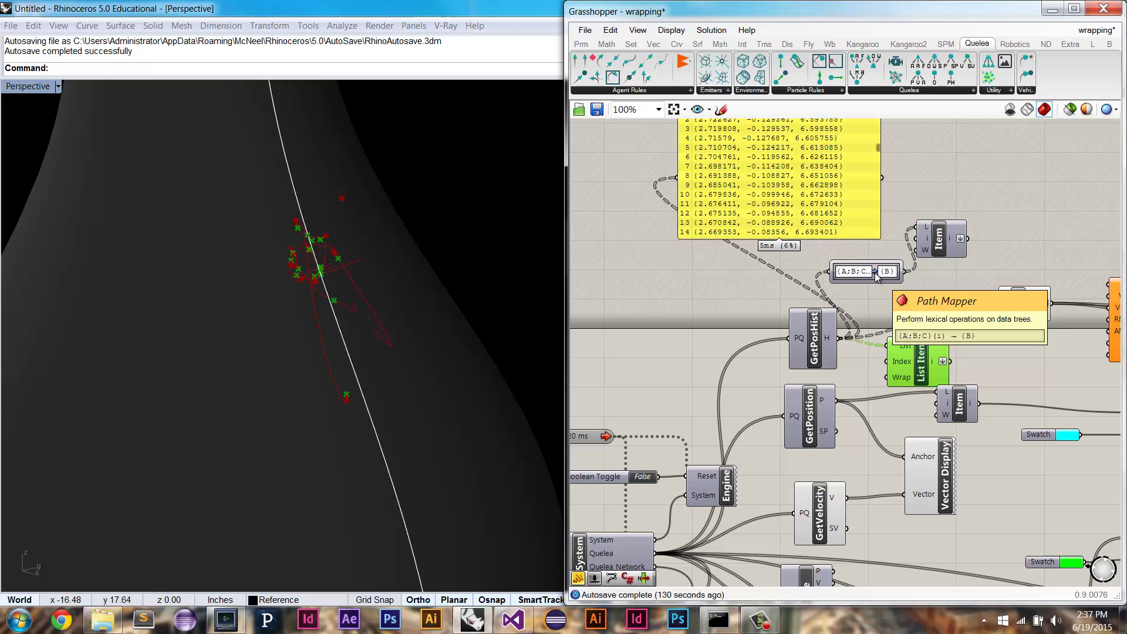
{"action": "double_click", "coordinate": [875, 273]}
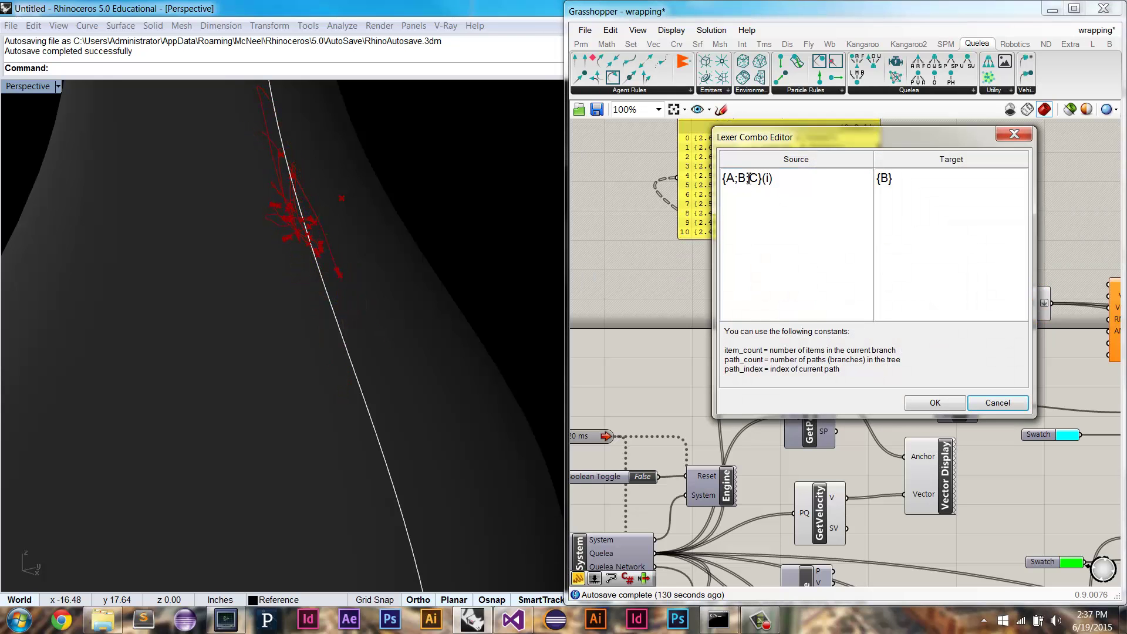
{"action": "double_click", "coordinate": [742, 178]}
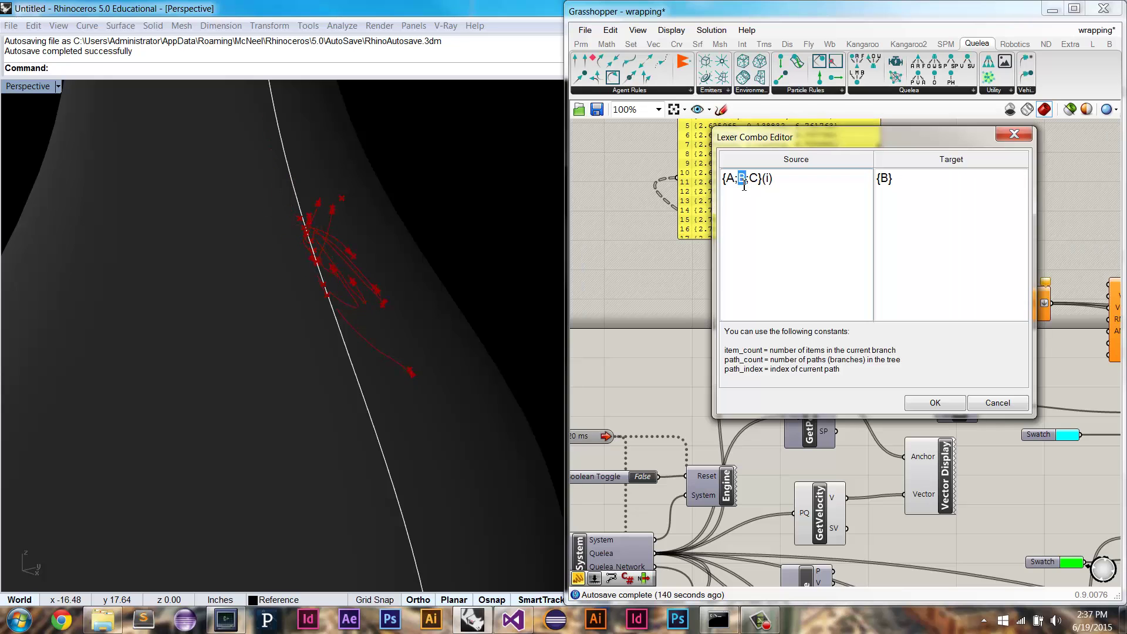
{"action": "double_click", "coordinate": [754, 178]}
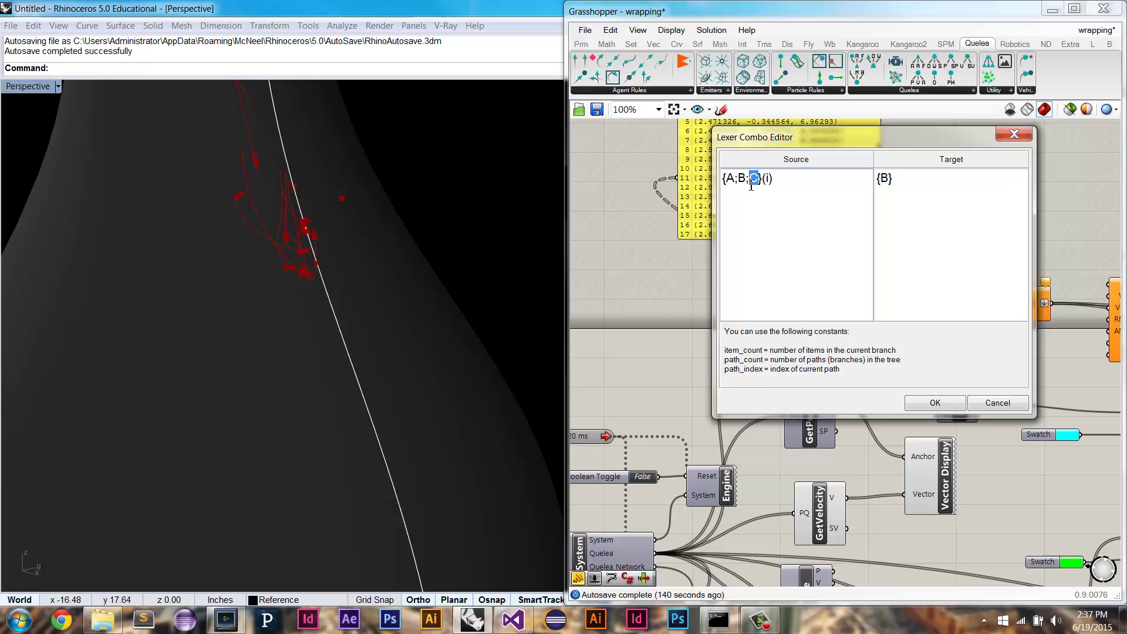
{"action": "double_click", "coordinate": [742, 181]}
{"action": "left_click", "coordinate": [888, 181]}
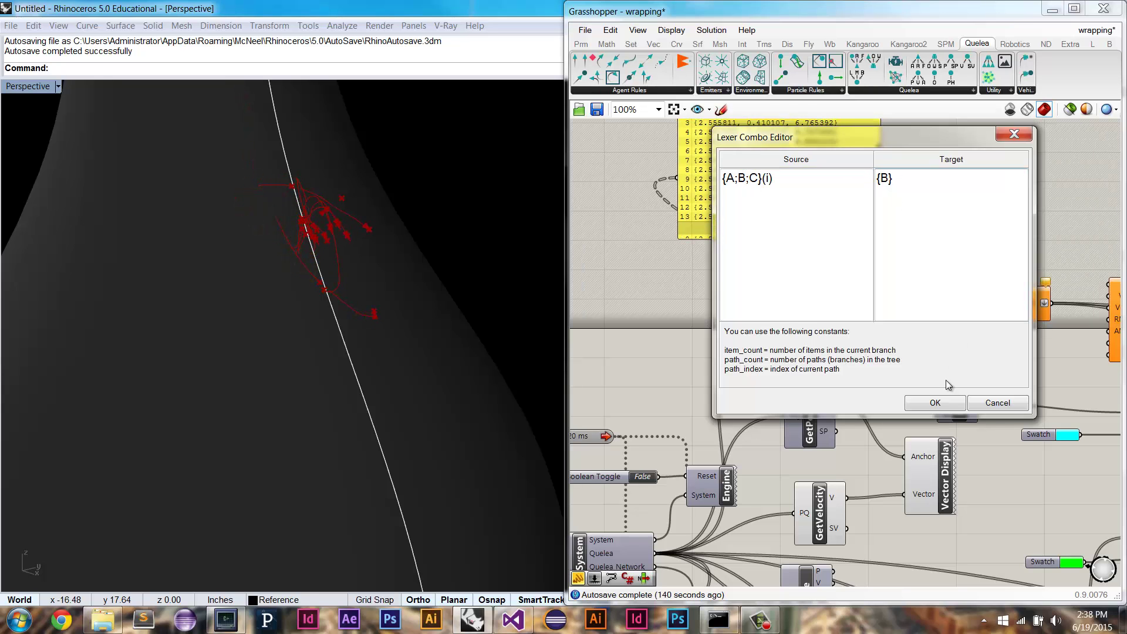
{"action": "left_click", "coordinate": [938, 403]}
- Turn off the preview of the Item component fed by the Path Mapper and select that component
{"action": "right_click", "coordinate": [932, 231]}
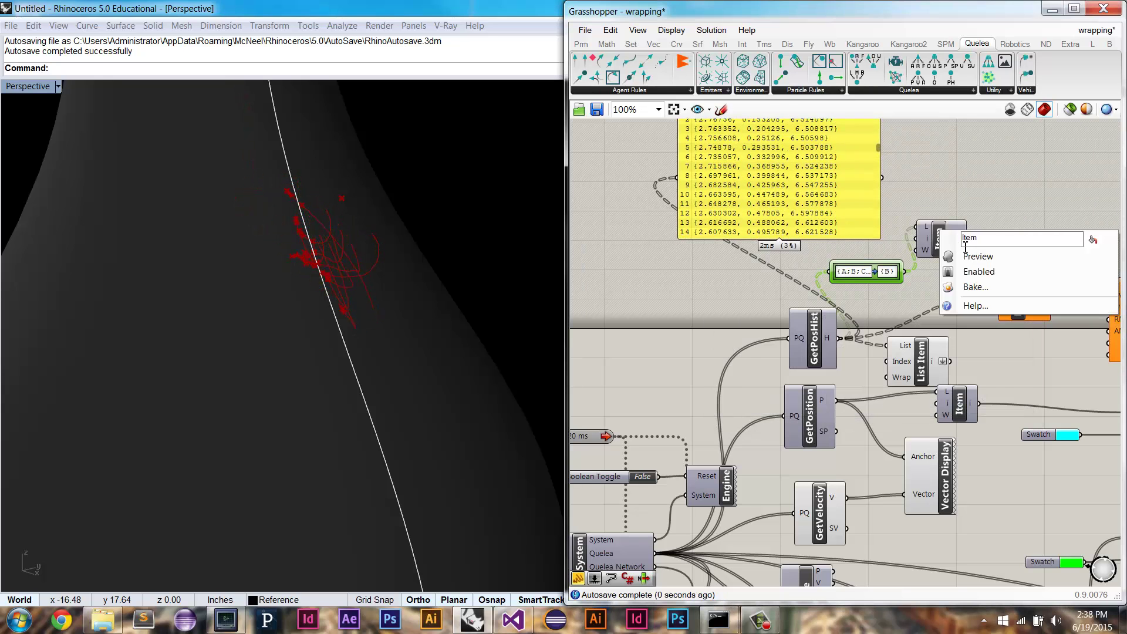
{"action": "left_click", "coordinate": [966, 257]}
{"action": "left_click", "coordinate": [931, 240]}
- Compare the points of the path-mapped Item with those of the unmapped List Item against the trails on the vase
{"action": "right_click_drag", "start_coordinate": [347, 244], "coordinate": [322, 235]}
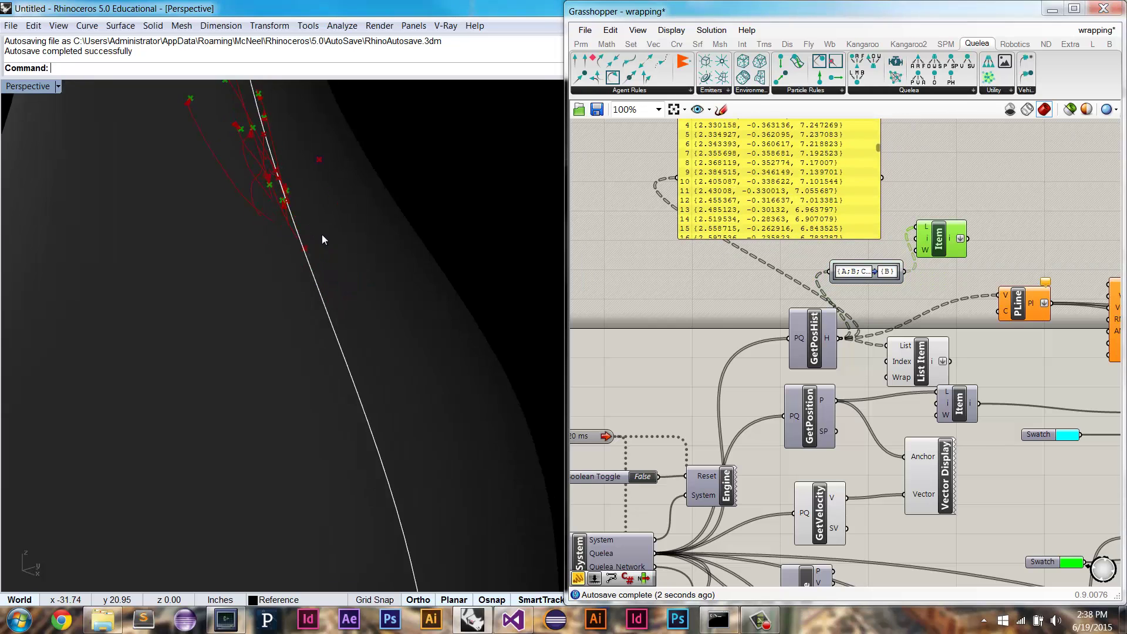
{"action": "scroll", "coordinate": [319, 276], "scroll_direction": "down", "scroll_amount": 6}
{"action": "scroll", "coordinate": [309, 216], "scroll_direction": "up", "scroll_amount": 5}
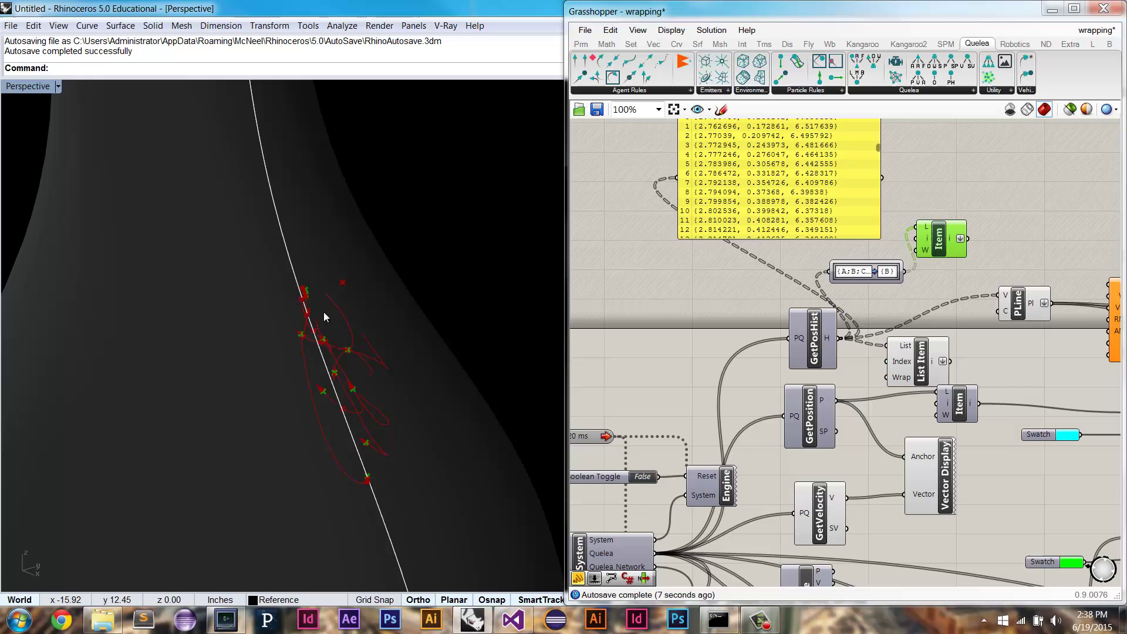
{"action": "left_click", "coordinate": [914, 360]}
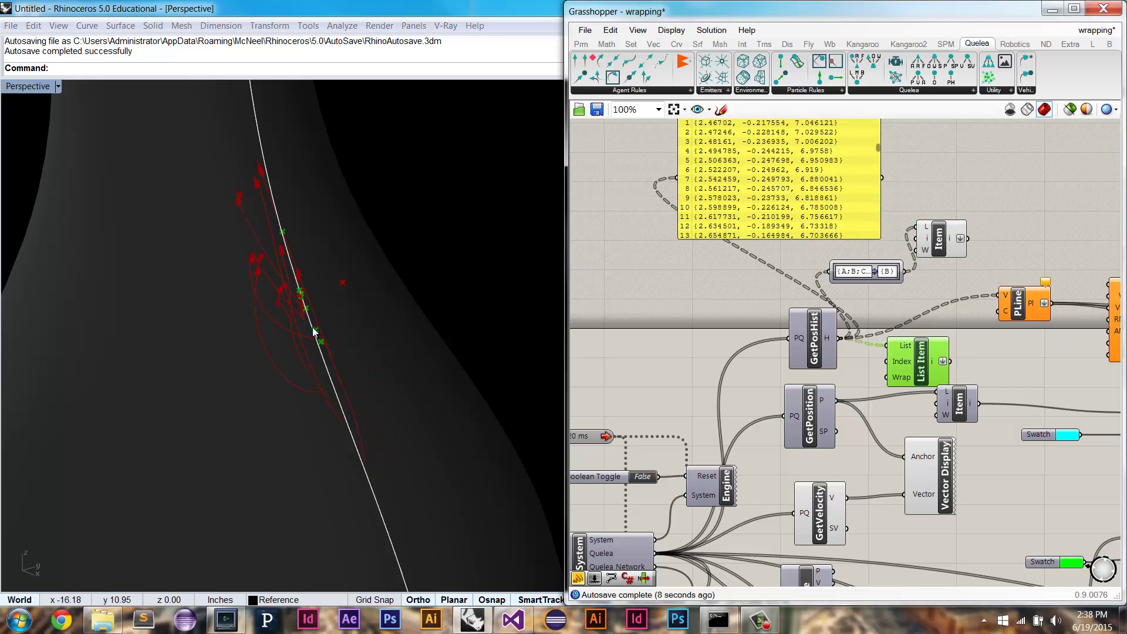
{"action": "left_click", "coordinate": [939, 252]}
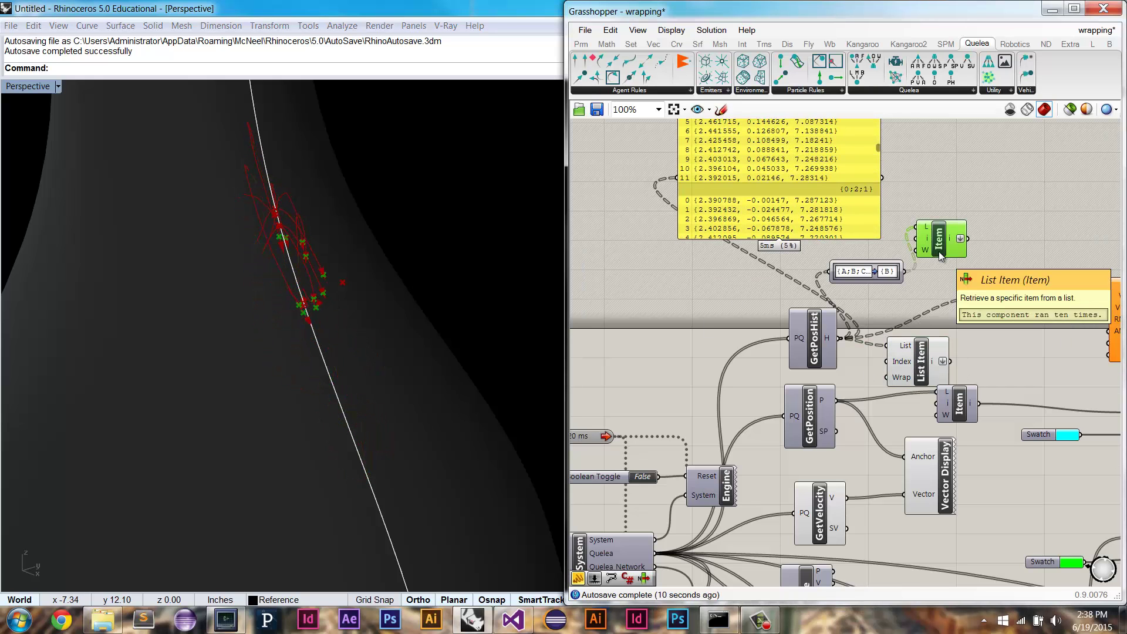
{"action": "right_click_drag", "start_coordinate": [870, 433], "coordinate": [812, 354]}
{"action": "right_click_drag", "start_coordinate": [854, 417], "coordinate": [811, 355]}
{"action": "scroll", "coordinate": [810, 354], "scroll_direction": "down", "scroll_amount": 1}
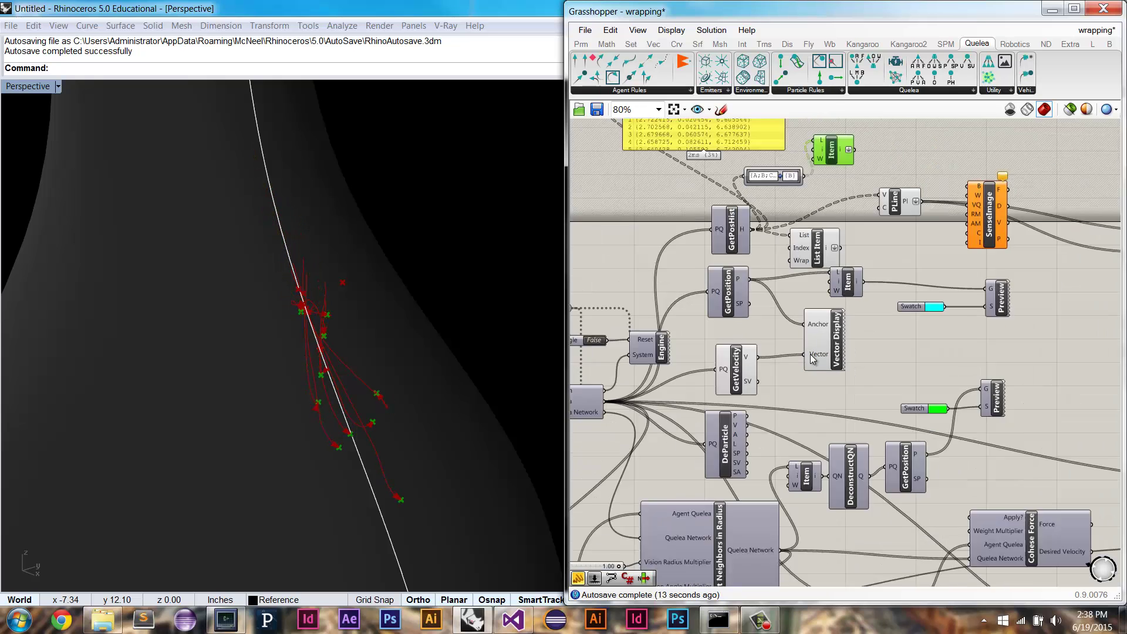
{"action": "scroll", "coordinate": [812, 358], "scroll_direction": "down", "scroll_amount": 1}
{"action": "scroll", "coordinate": [828, 347], "scroll_direction": "down", "scroll_amount": 1}
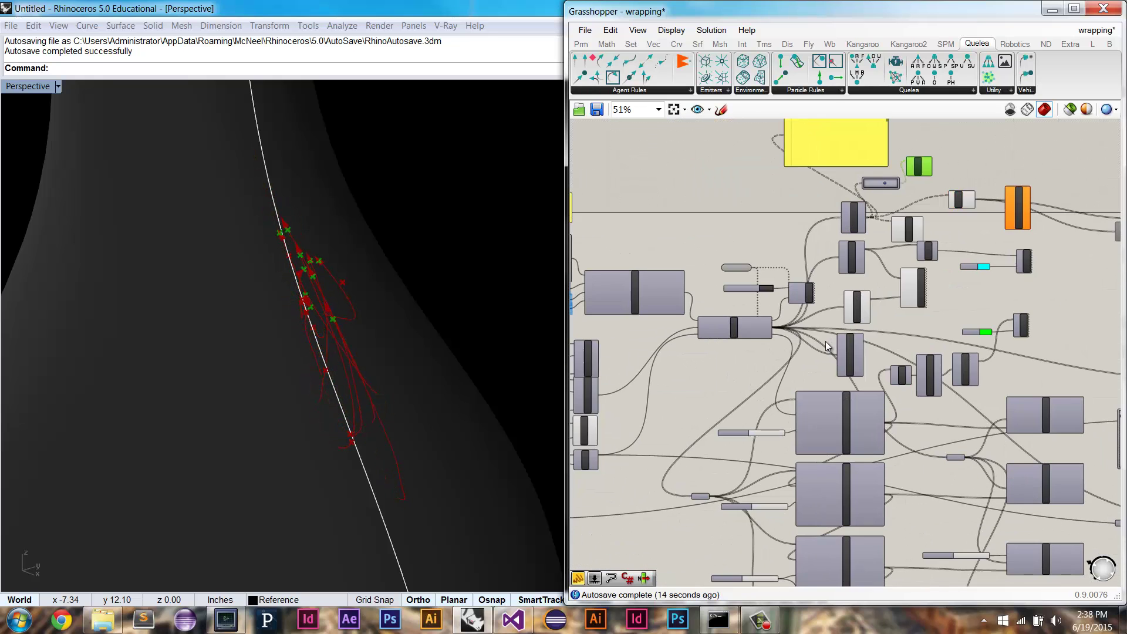
{"action": "right_click_drag", "start_coordinate": [765, 413], "coordinate": [661, 404]}
{"action": "scroll", "coordinate": [921, 355], "scroll_direction": "up", "scroll_amount": 2}
{"action": "right_click_drag", "start_coordinate": [1084, 347], "coordinate": [965, 358]}
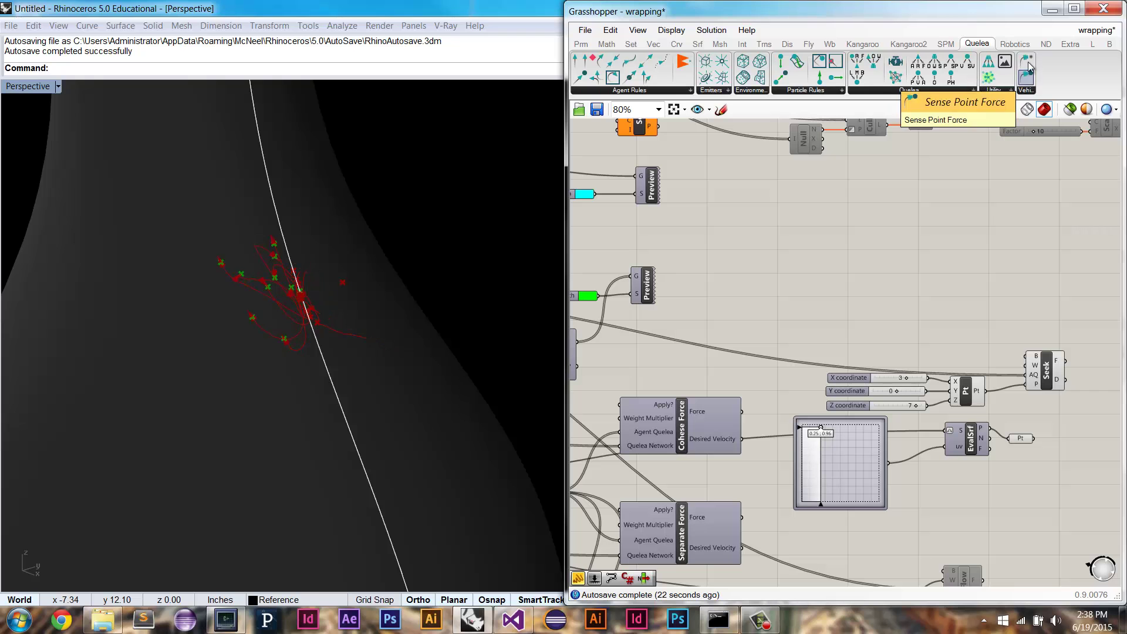
{"action": "left_click_drag", "start_coordinate": [1028, 75], "coordinate": [1027, 302]}
{"action": "scroll", "coordinate": [245, 270], "scroll_direction": "down", "scroll_amount": 10}
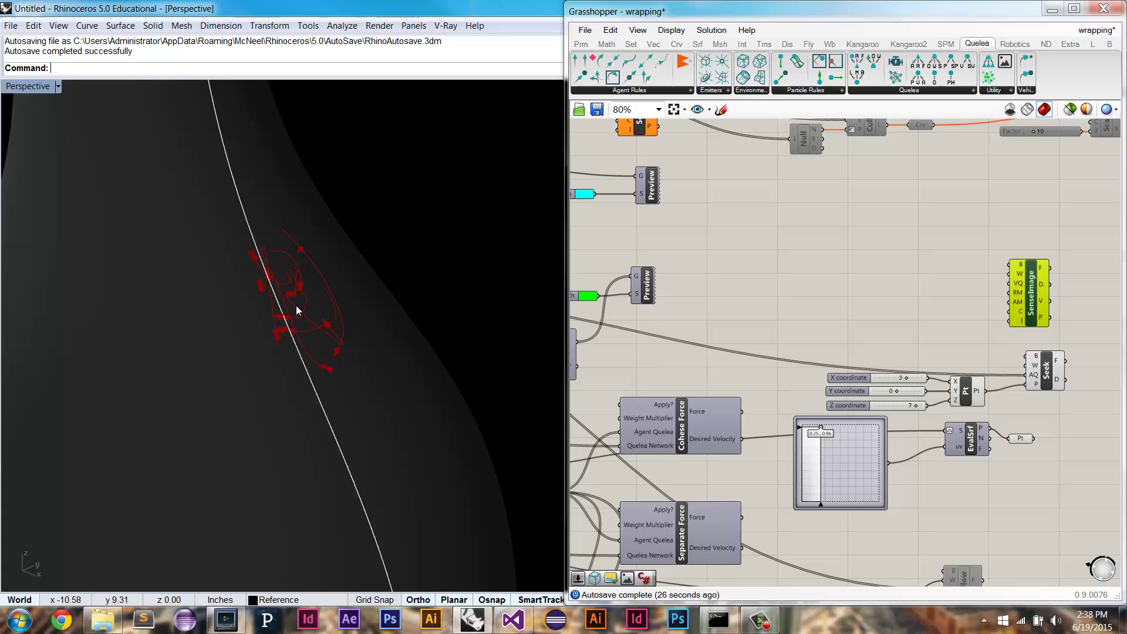
{"action": "scroll", "coordinate": [320, 502], "scroll_direction": "down", "scroll_amount": 3}
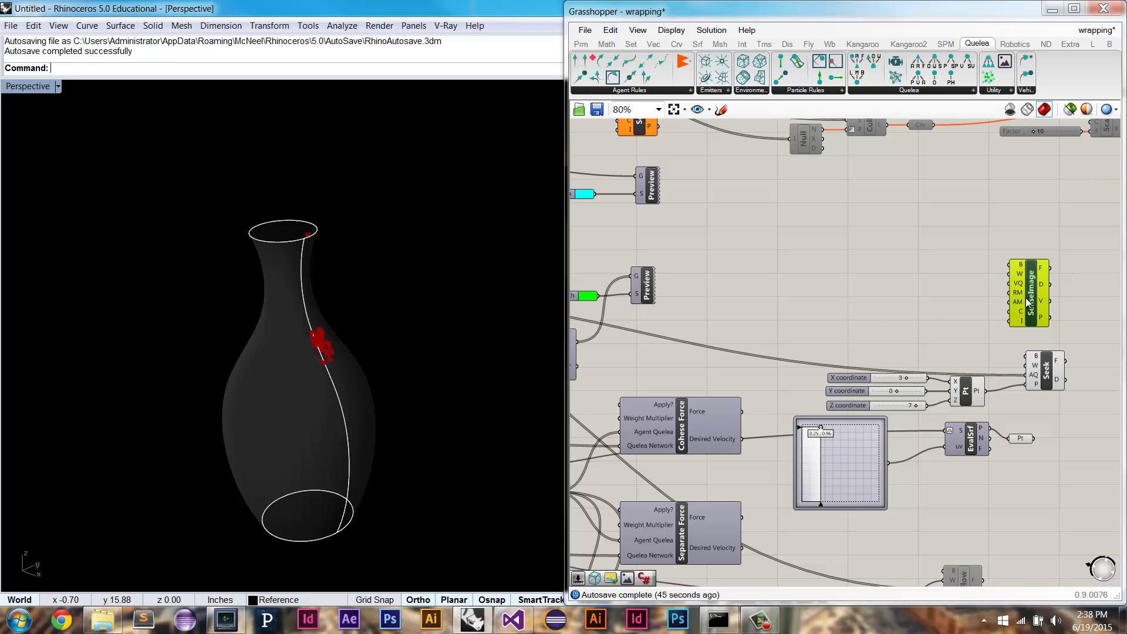
{"action": "key", "text": "Delete"}
- Turn on the display of the two Preview components coloured by the cyan and green swatches
{"action": "right_click_drag", "start_coordinate": [786, 275], "coordinate": [845, 369]}
{"action": "left_click_drag", "start_coordinate": [766, 428], "coordinate": [699, 270]}
{"action": "middle_click", "coordinate": [784, 269]}
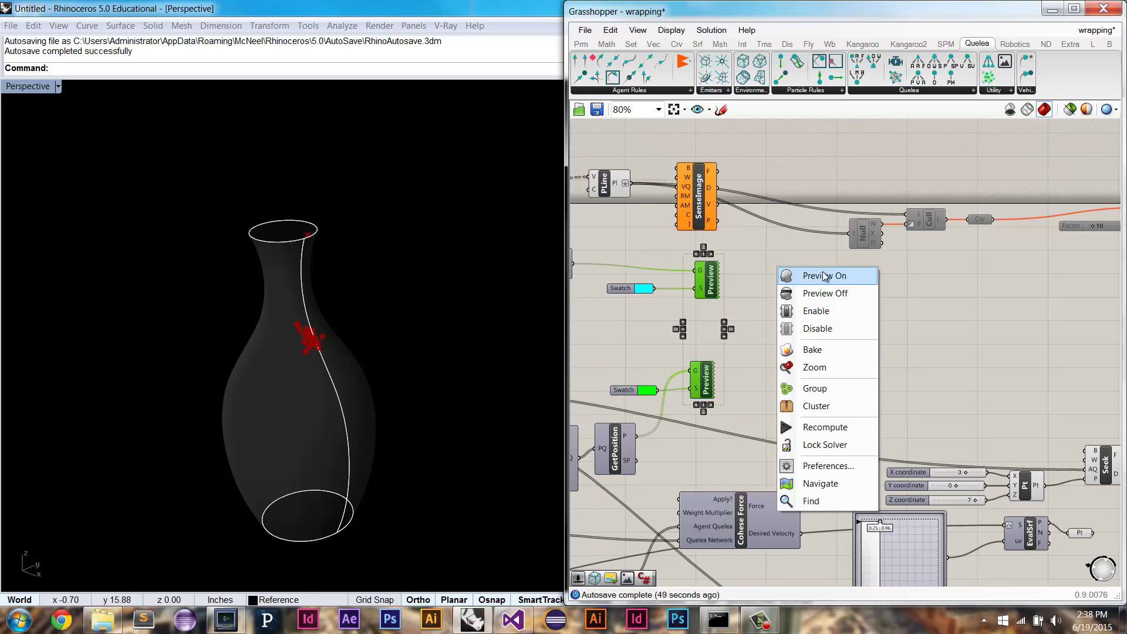
{"action": "left_click", "coordinate": [821, 277]}
{"action": "right_click_drag", "start_coordinate": [388, 335], "coordinate": [332, 329]}
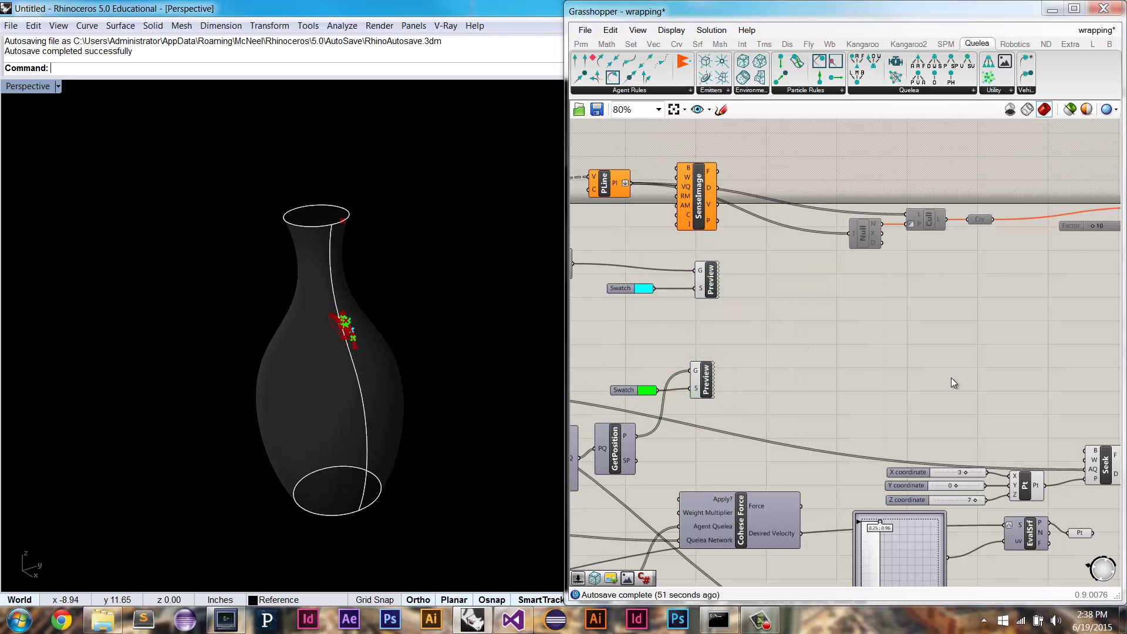
- Disable the Seek component fed by the constructed point
{"action": "right_click_drag", "start_coordinate": [1104, 455], "coordinate": [933, 422]}
{"action": "right_click", "coordinate": [938, 429]}
{"action": "left_click", "coordinate": [968, 468]}
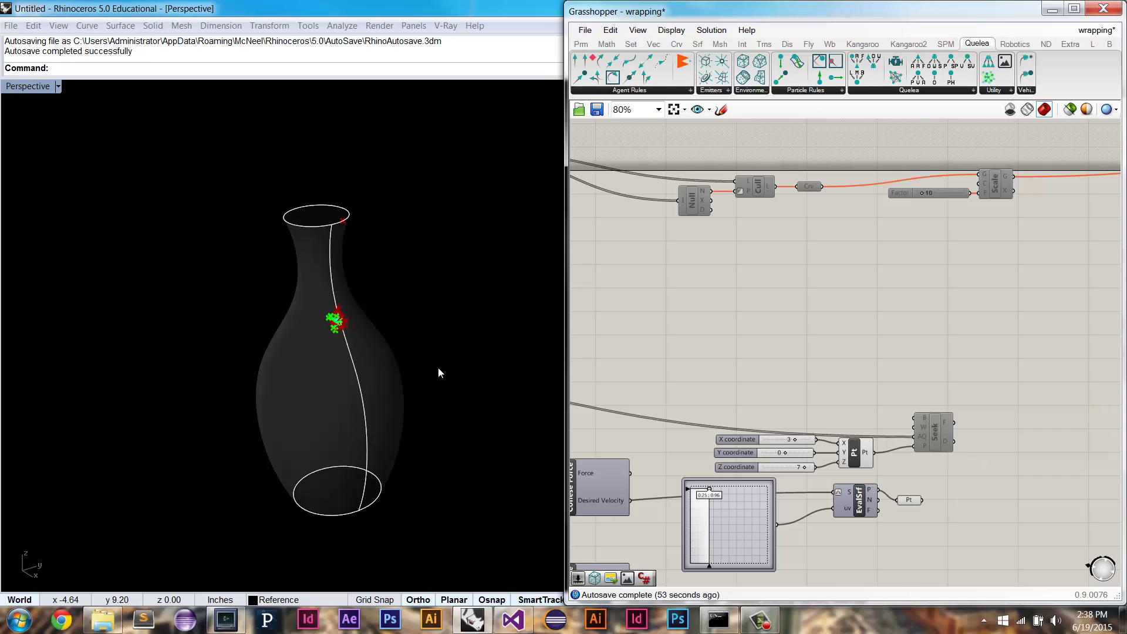
- Examine how the agent, its highlighted neighbours and their trails move around the vase and wrap between its neck and base
{"action": "scroll", "coordinate": [442, 347], "scroll_direction": "up", "scroll_amount": 4}
{"action": "scroll", "coordinate": [341, 347], "scroll_direction": "up", "scroll_amount": 3}
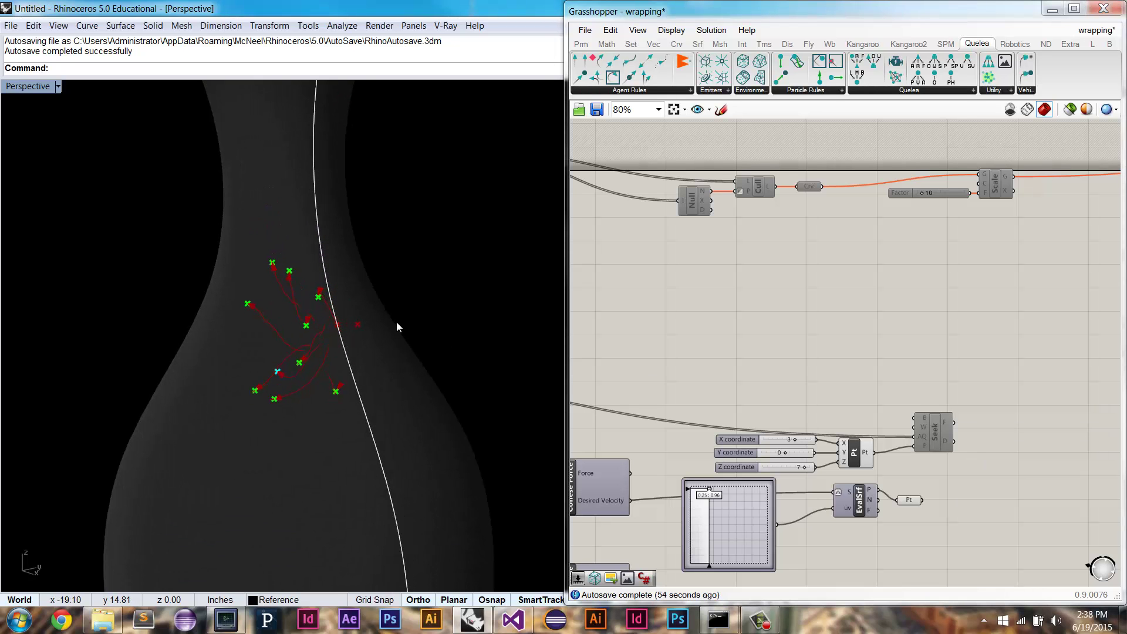
{"action": "scroll", "coordinate": [388, 322], "scroll_direction": "down", "scroll_amount": 2}
{"action": "scroll", "coordinate": [378, 322], "scroll_direction": "down", "scroll_amount": 4}
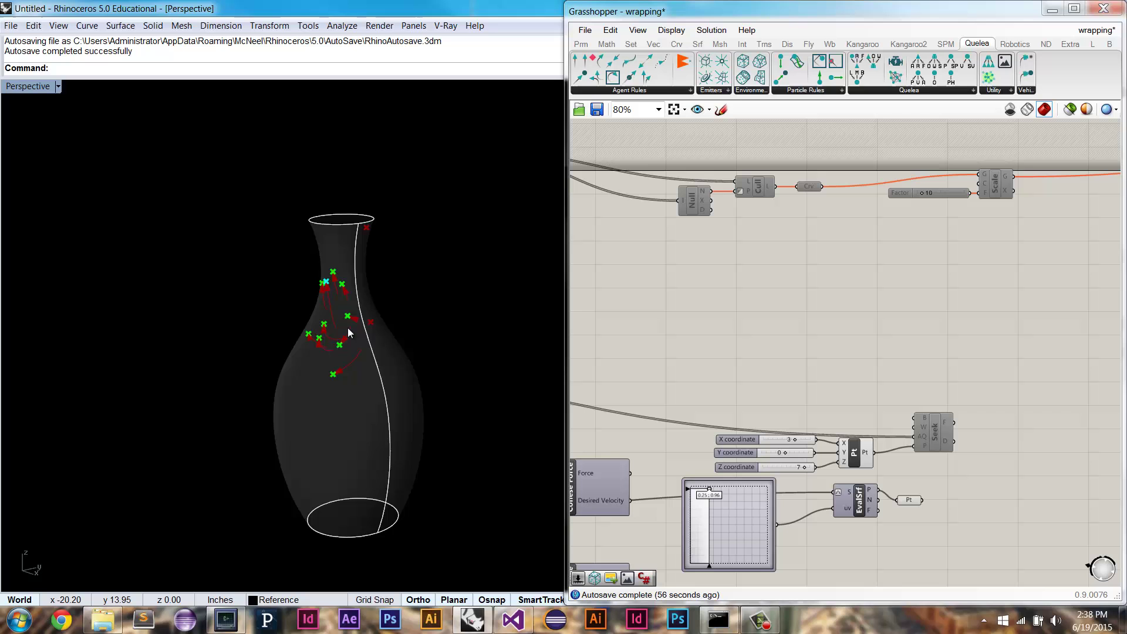
{"action": "scroll", "coordinate": [345, 385], "scroll_direction": "up", "scroll_amount": 2}
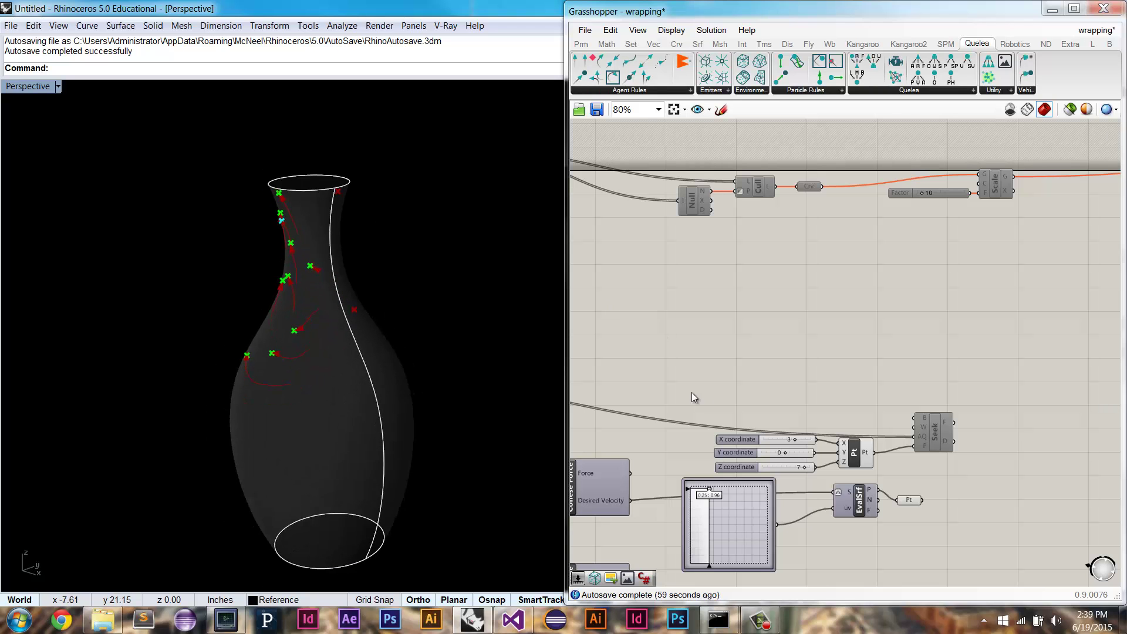
{"action": "right_click_drag", "start_coordinate": [691, 392], "coordinate": [860, 355]}
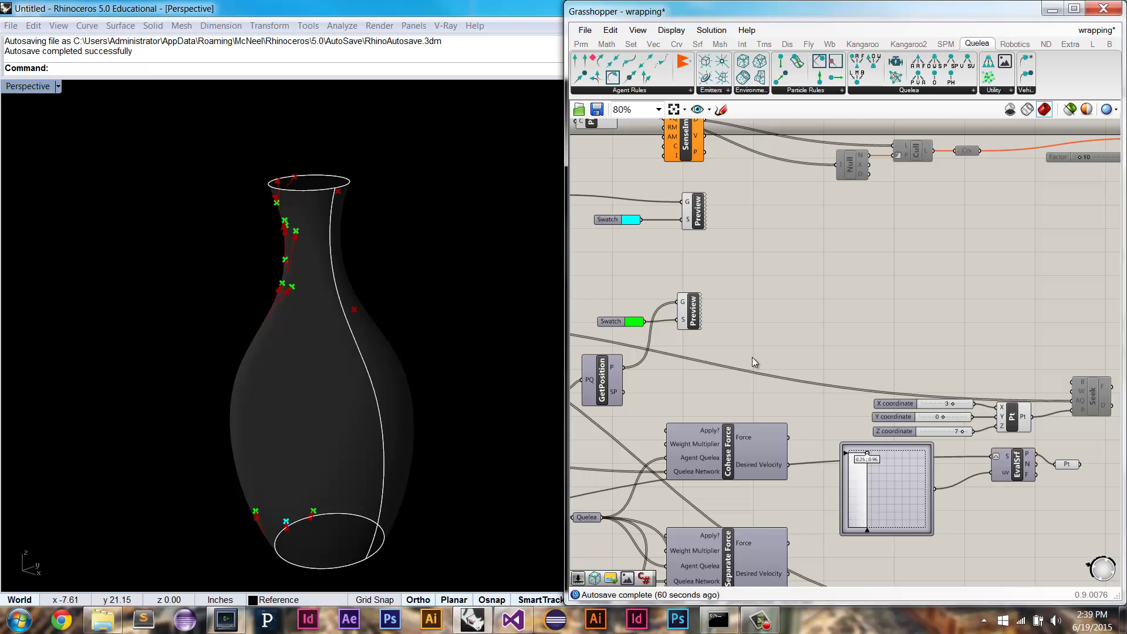
{"action": "right_click_drag", "start_coordinate": [752, 357], "coordinate": [784, 348]}
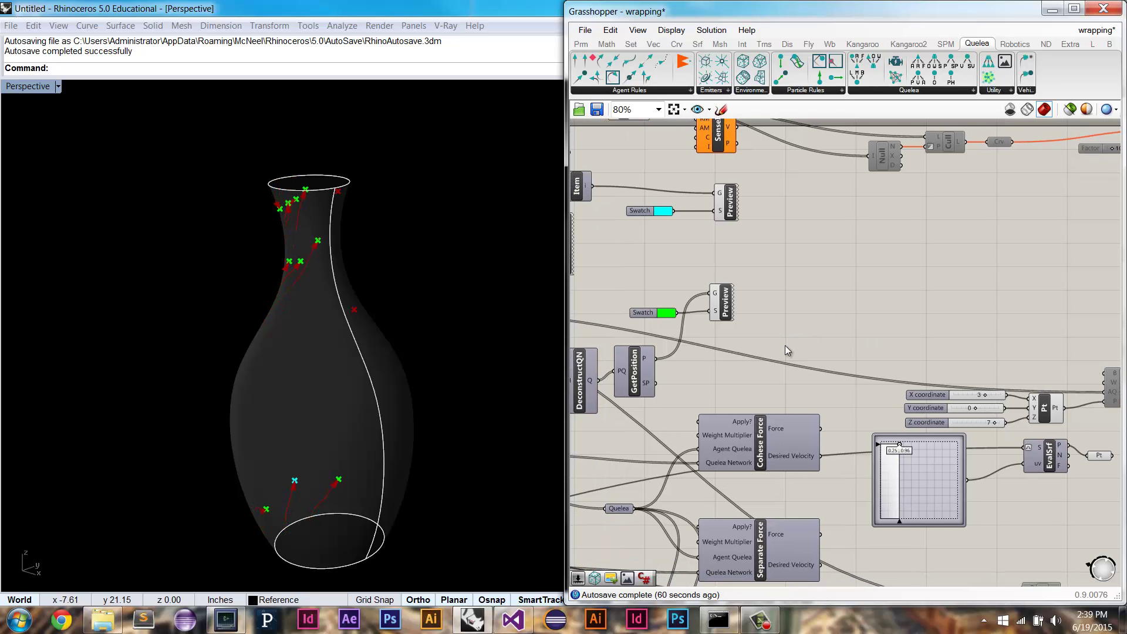